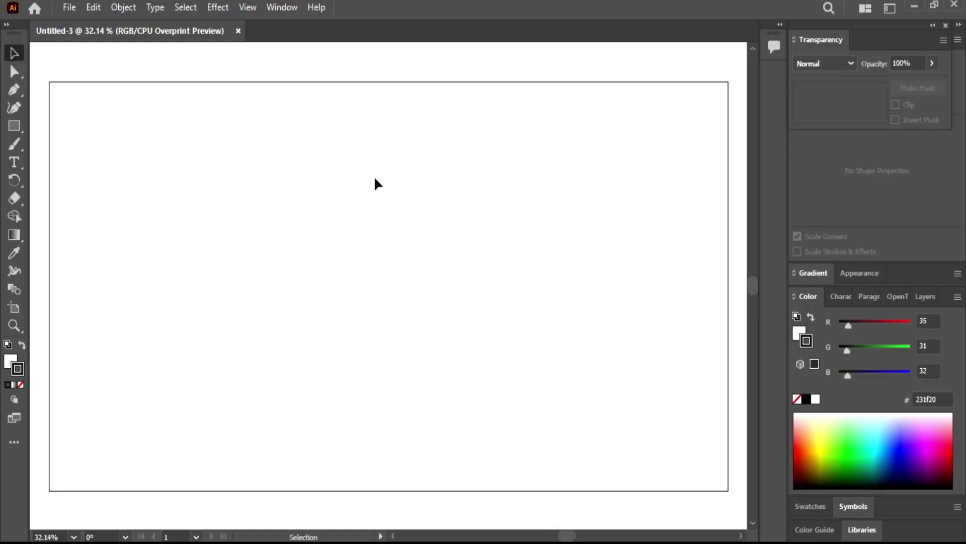
# Step: Draw a rectangle about 1974 by 1126 px covering the whole artboard and fill it with black (000000)
pyautogui.click(17, 125)
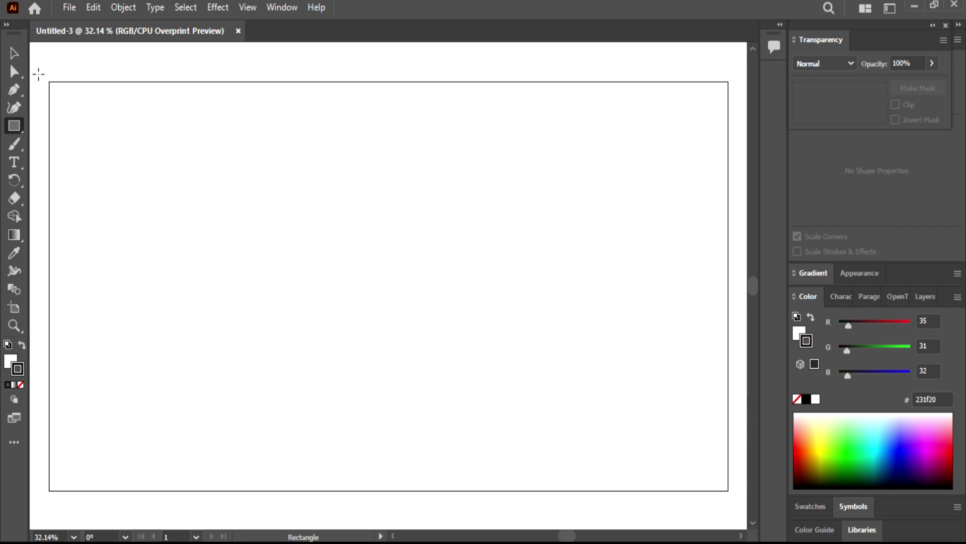
pyautogui.moveTo(38, 74)
pyautogui.mouseDown()
pyautogui.moveTo(468, 362)
pyautogui.moveTo(725, 497)
pyautogui.moveTo(746, 528)
pyautogui.moveTo(735, 498)
pyautogui.mouseUp()
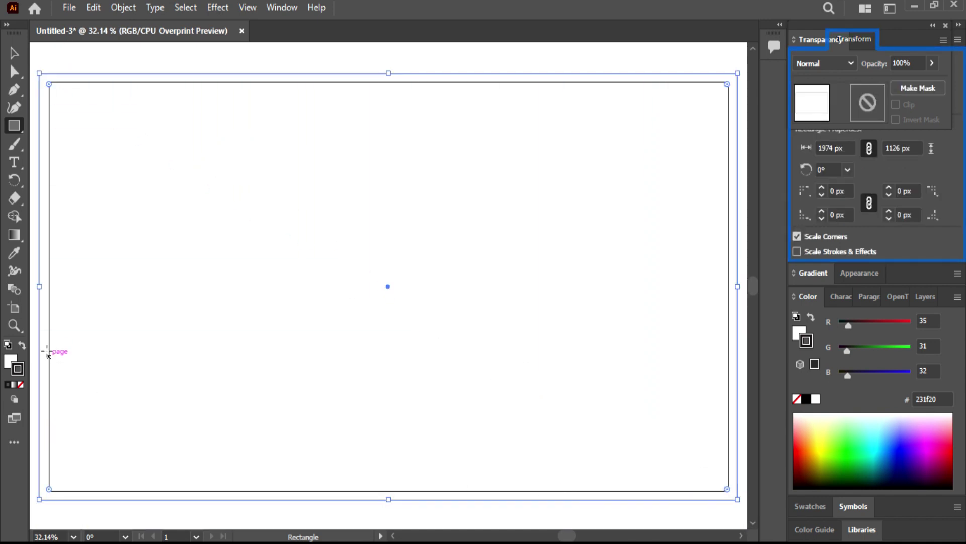
pyautogui.click(11, 359)
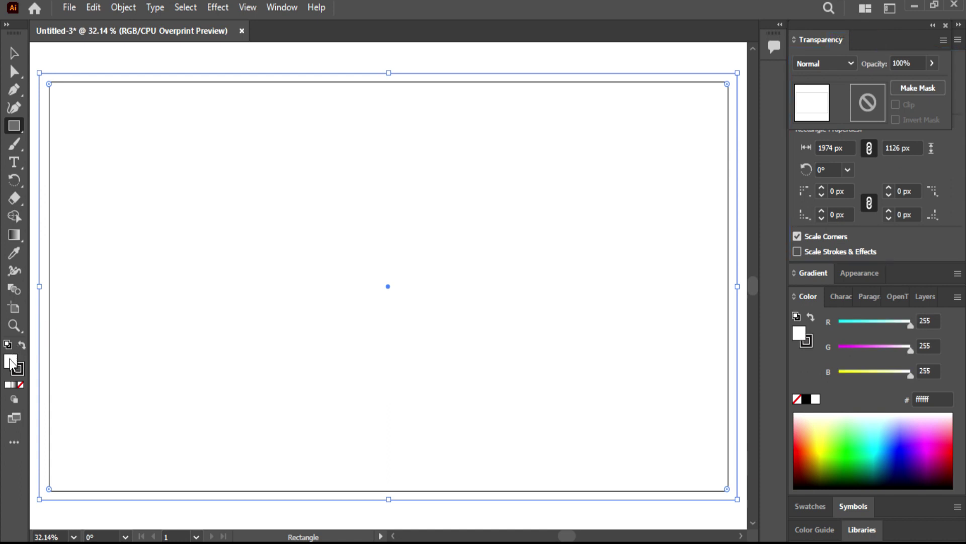
pyautogui.doubleClick(10, 360)
pyautogui.moveTo(244, 324); pyautogui.dragTo(216, 420)
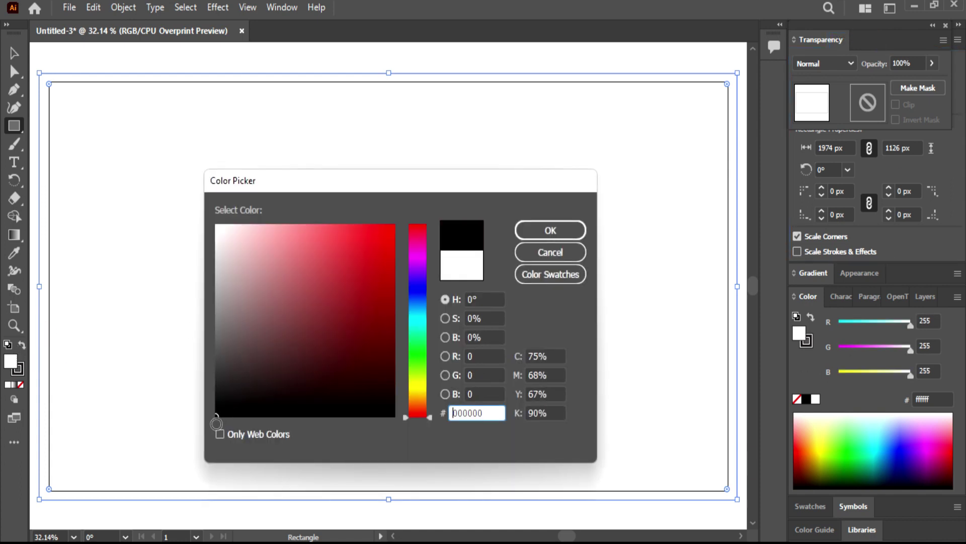
pyautogui.click(531, 231)
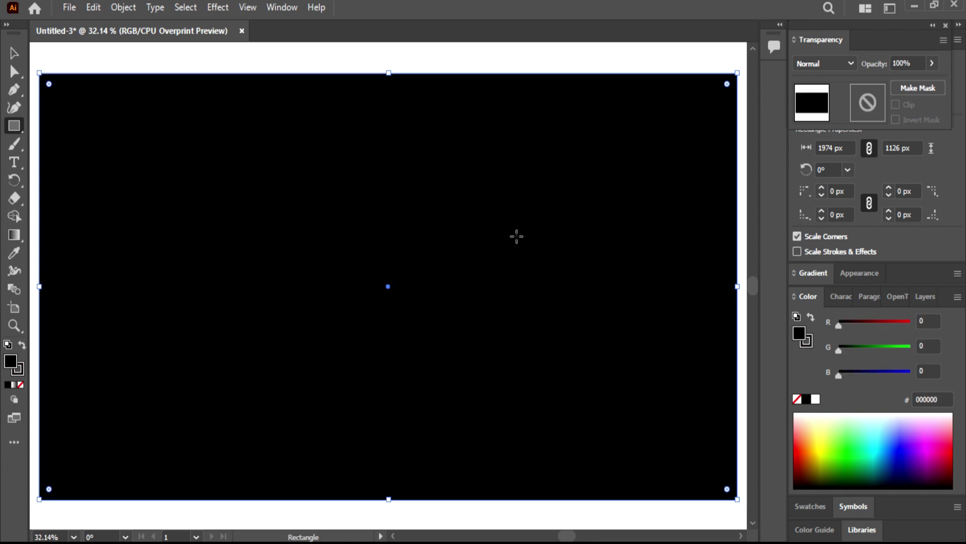
# Step: Expand Layer 1 and lock the black background rectangle
pyautogui.click(921, 298)
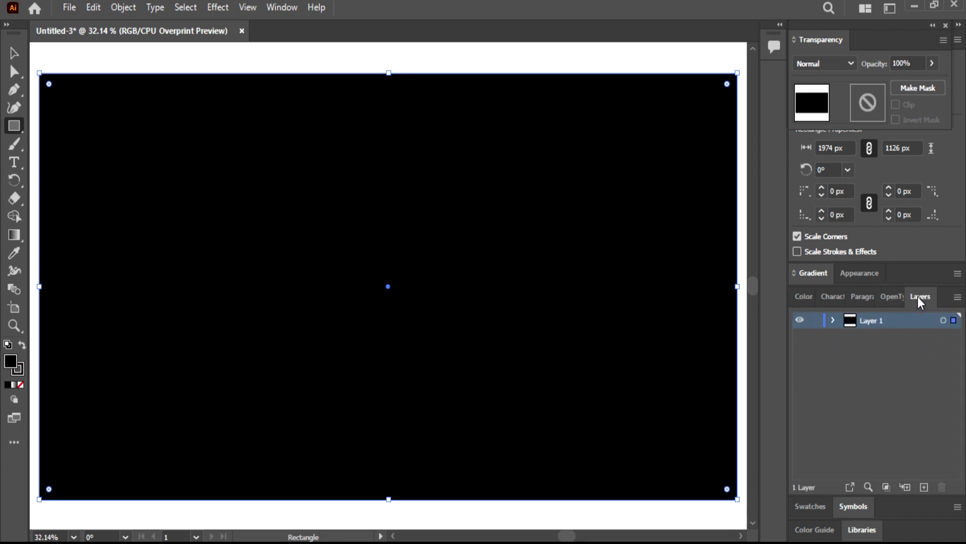
pyautogui.click(833, 321)
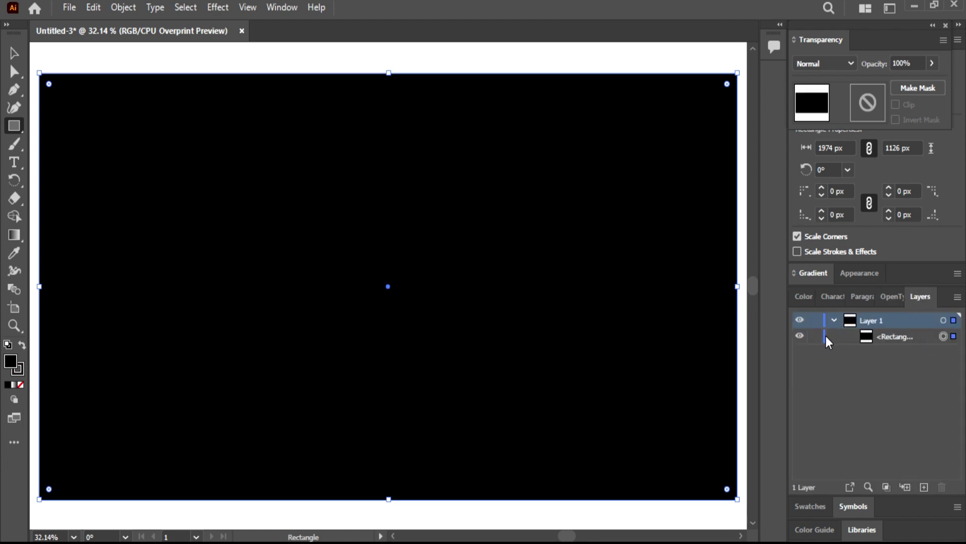
pyautogui.click(815, 336)
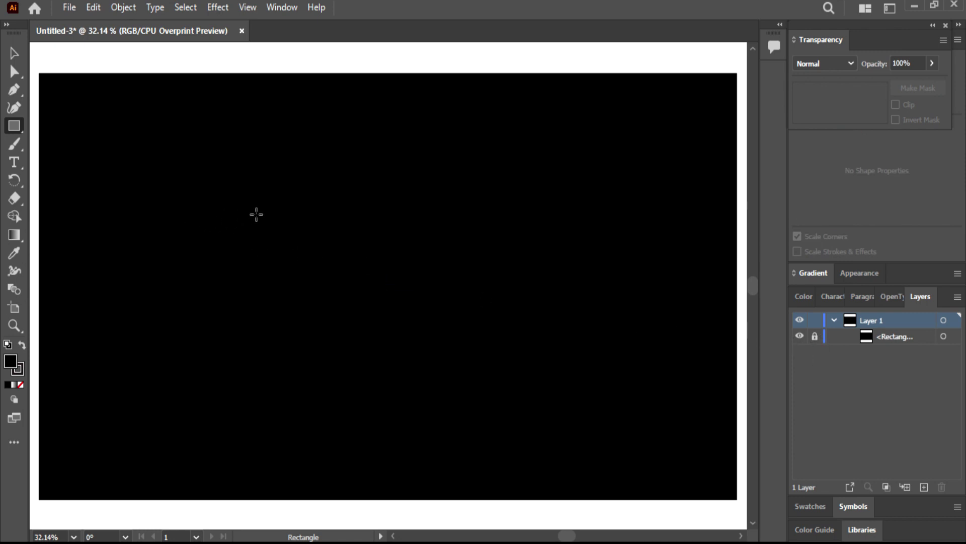
# Step: Draw a square about 272 px wide near the middle of the background and fill it with white (ffffff)
pyautogui.moveTo(304, 210); pyautogui.dragTo(393, 312)
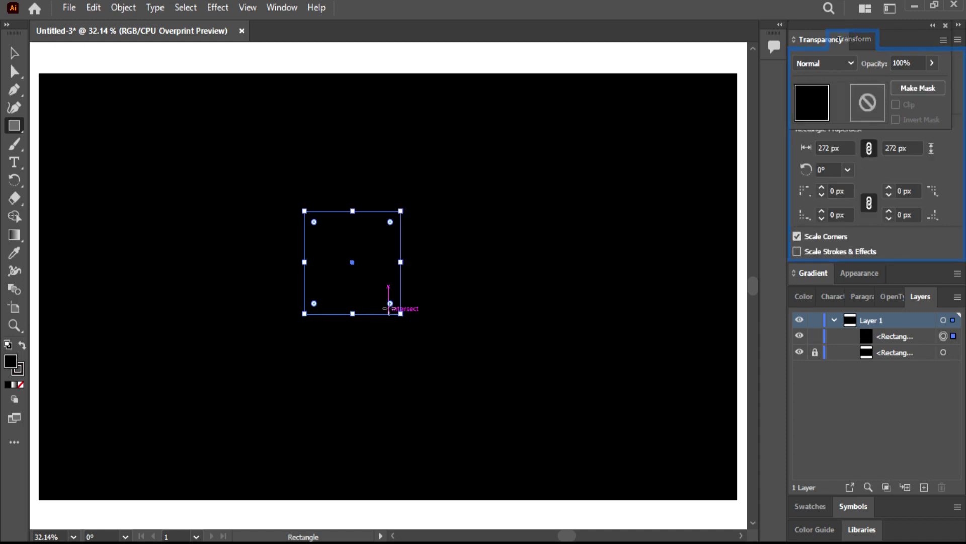
pyautogui.doubleClick(10, 366)
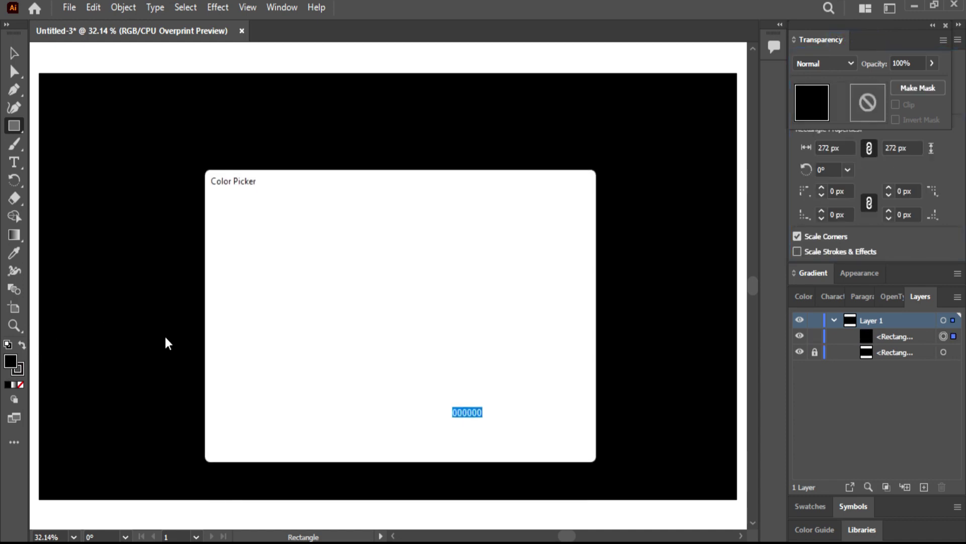
pyautogui.write('ffffff')
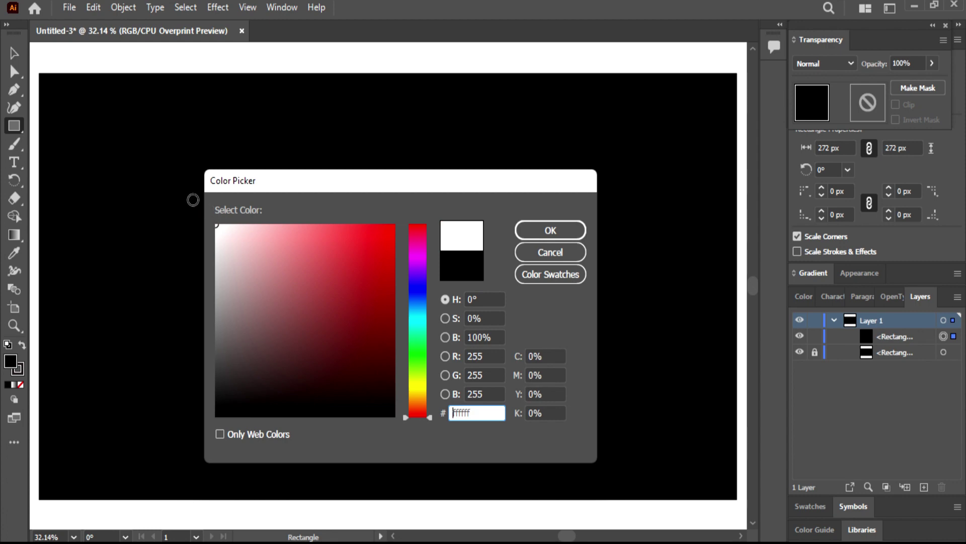
pyautogui.click(523, 230)
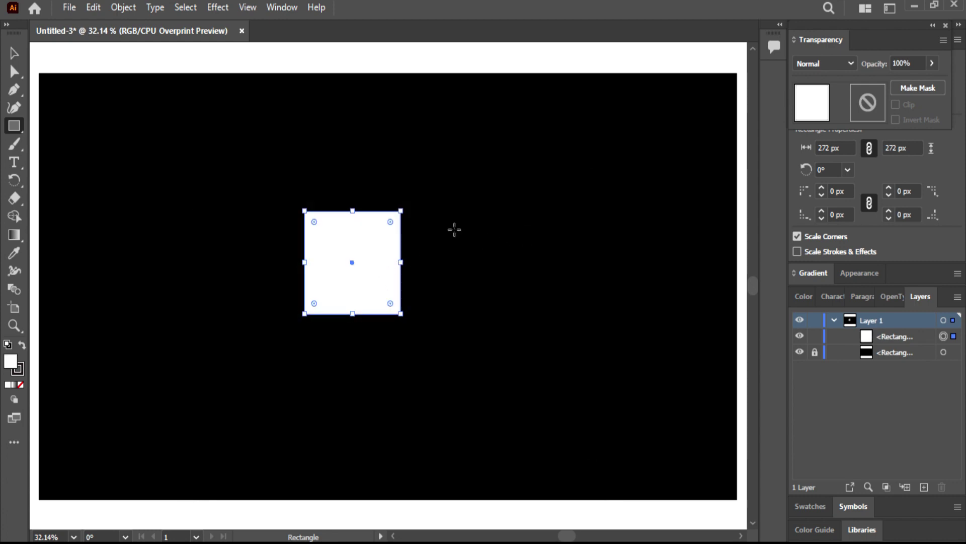
# Step: Rotate the white square 45° so that it stands on one corner as a diamond
pyautogui.hotkey('ctrl', '=')
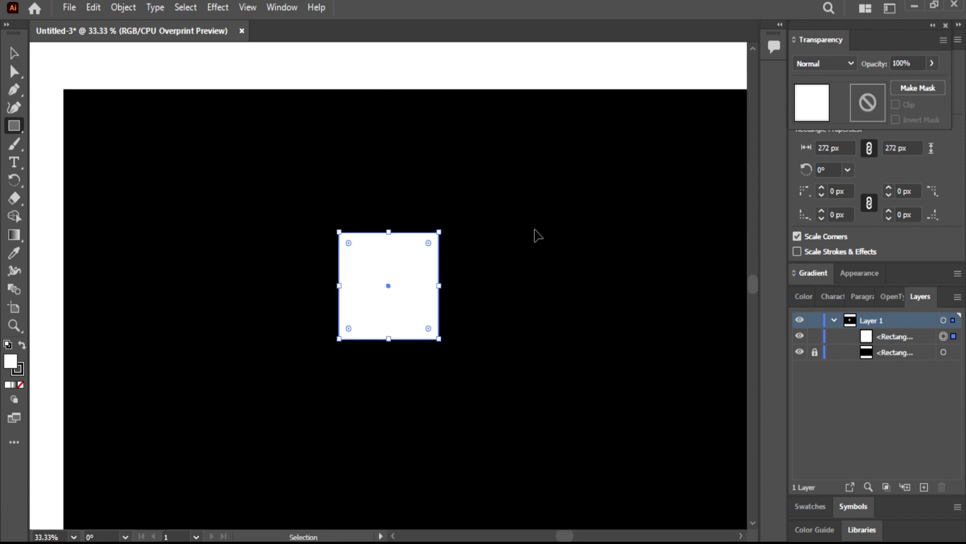
pyautogui.hotkey('ctrl', '=')
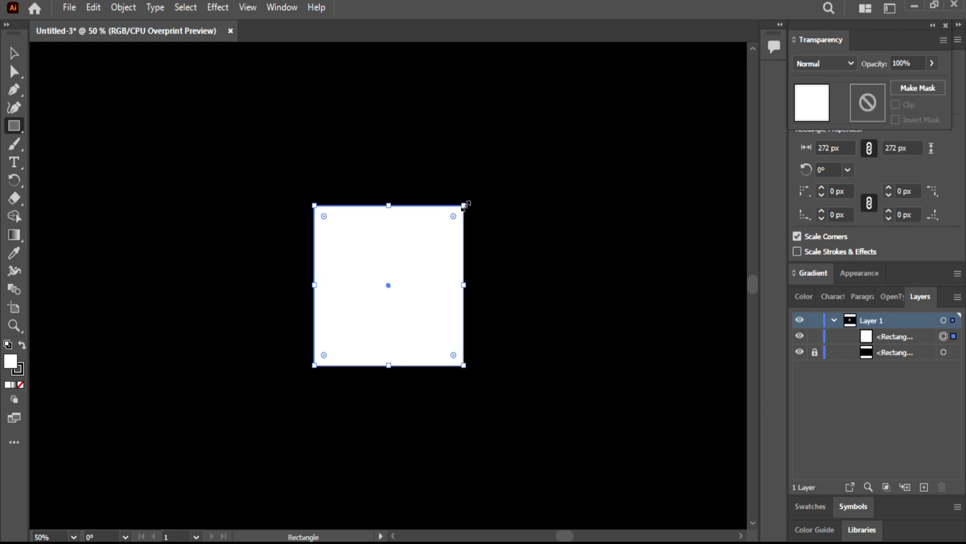
pyautogui.moveTo(463, 197); pyautogui.dragTo(380, 173)
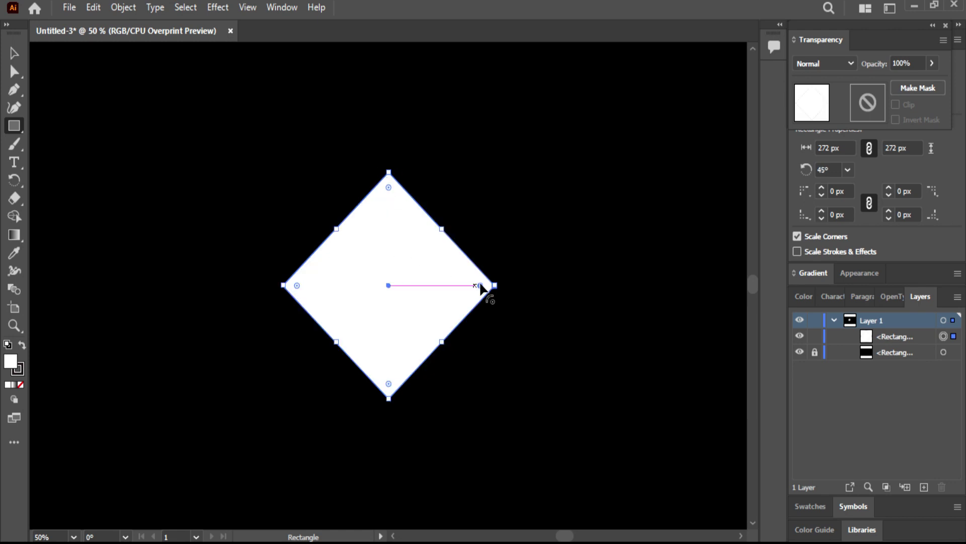
# Step: Round the diamond's right, left and lower corners to about 152, 153 and 119 px, keeping the upper point sharp, and deselect it
pyautogui.moveTo(480, 287); pyautogui.dragTo(368, 283)
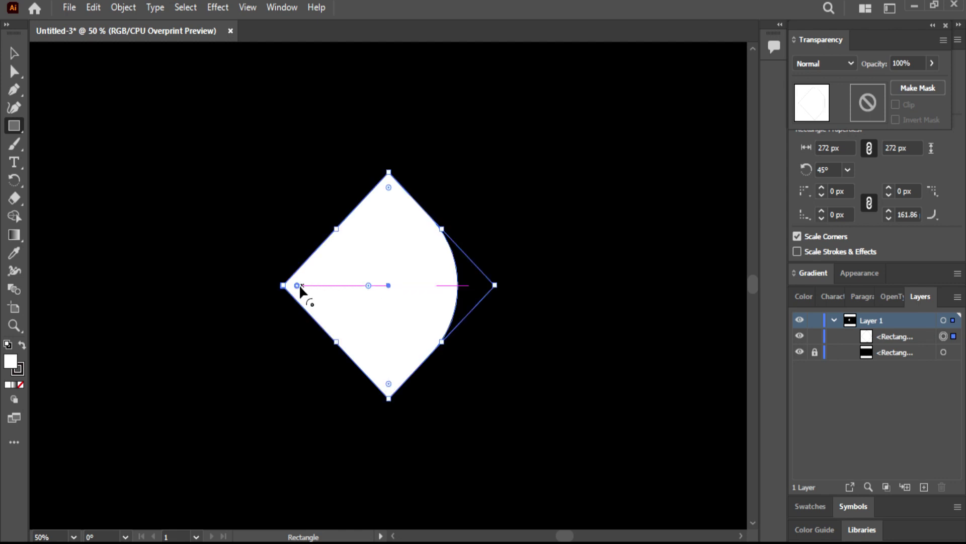
pyautogui.moveTo(297, 285); pyautogui.dragTo(401, 285)
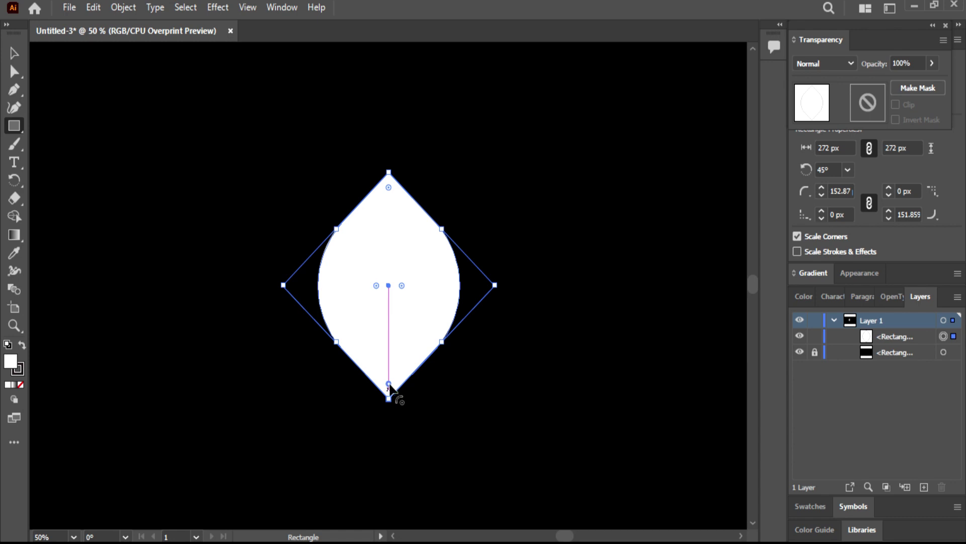
pyautogui.moveTo(388, 385); pyautogui.dragTo(388, 301)
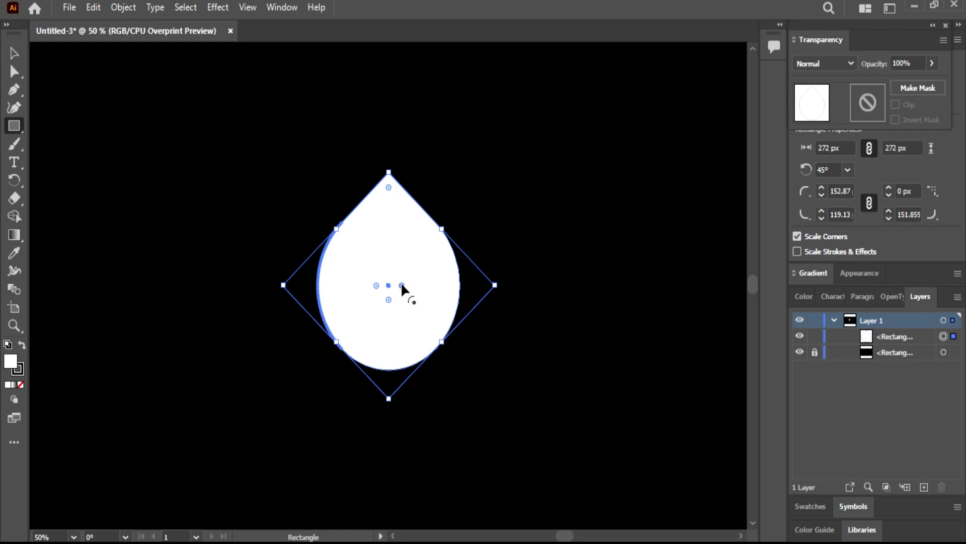
pyautogui.moveTo(400, 282); pyautogui.dragTo(373, 284)
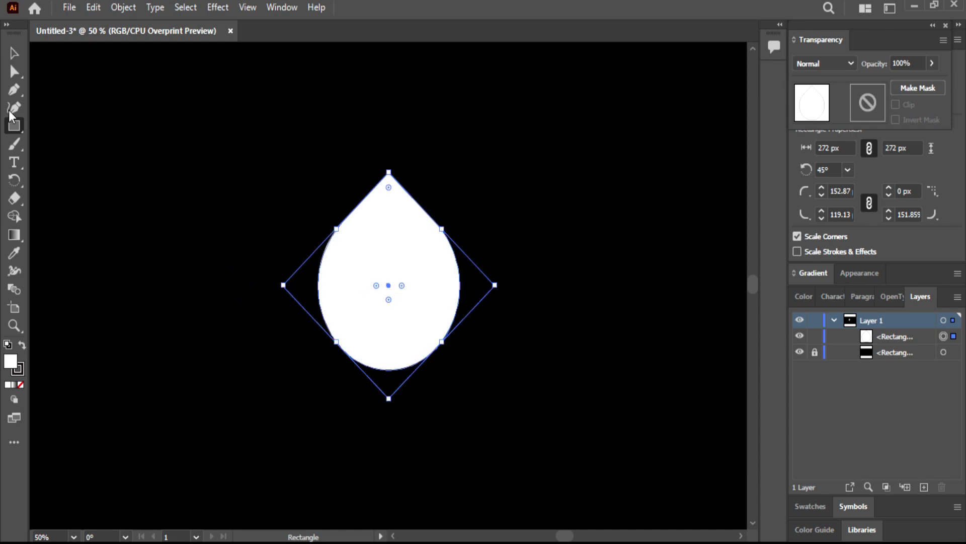
pyautogui.click(14, 53)
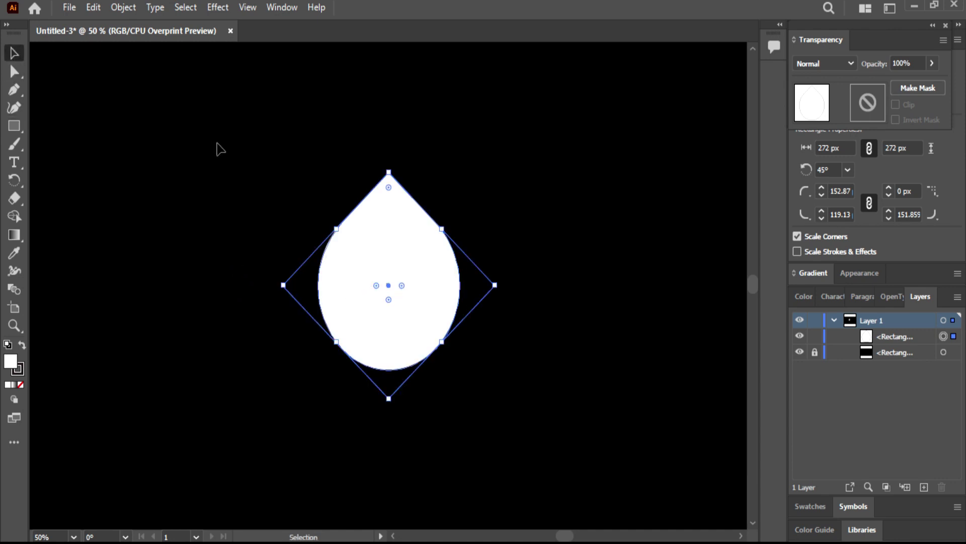
pyautogui.click(247, 160)
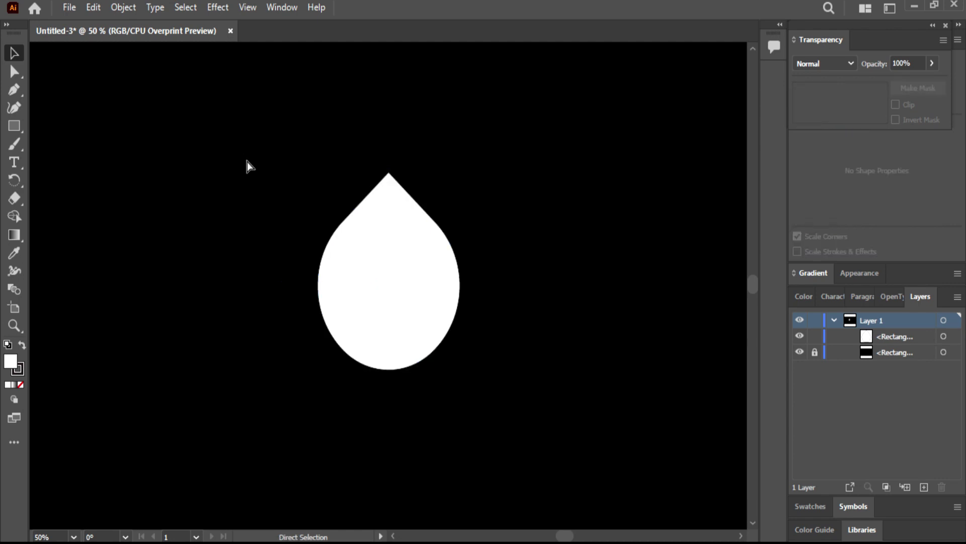
# Step: Try to shrink the teardrop from its right corner to about 259 by 245 px and undo the resize
pyautogui.hotkey('ctrl', '-')
pyautogui.hotkey('ctrl', '-')
pyautogui.hotkey('ctrl', '+')
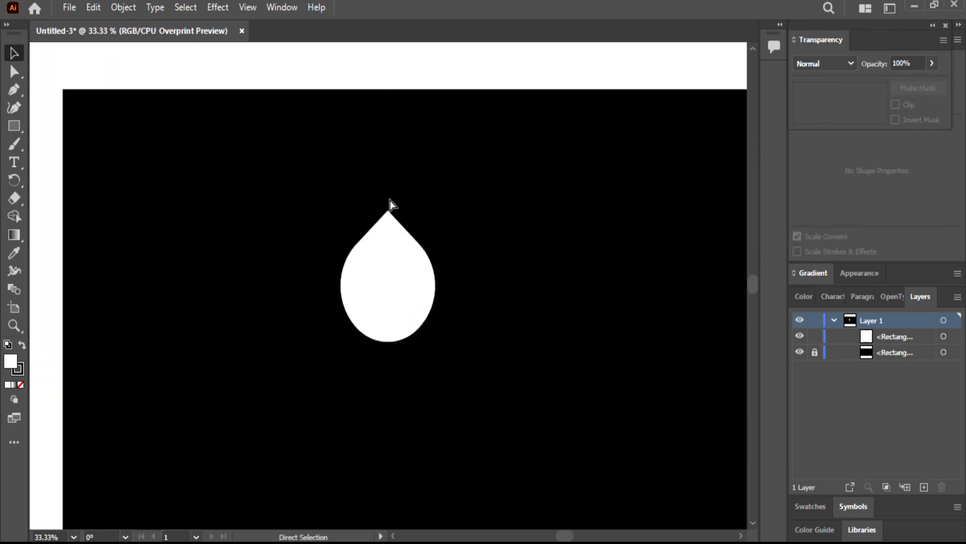
pyautogui.hotkey('ctrl', '+')
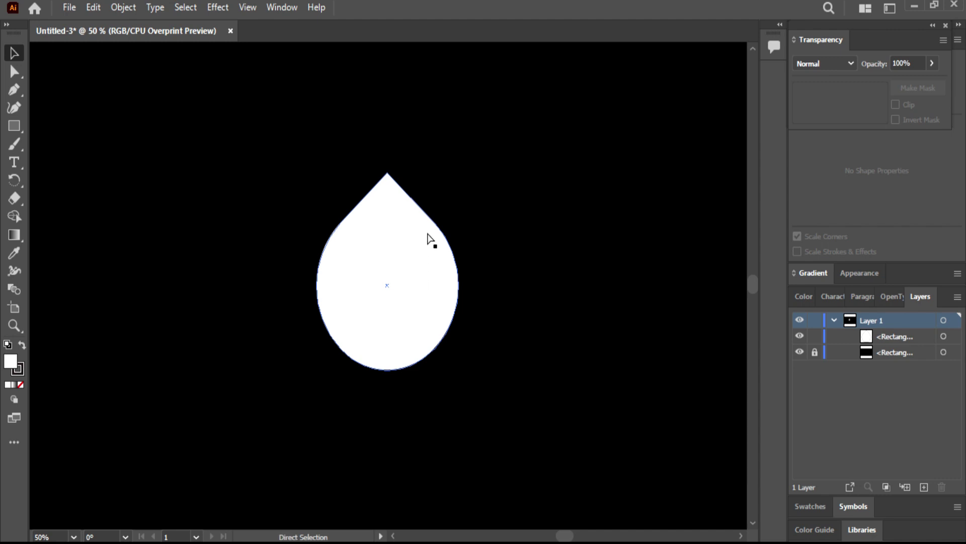
pyautogui.hotkey('ctrl', 't')
pyautogui.click(421, 258)
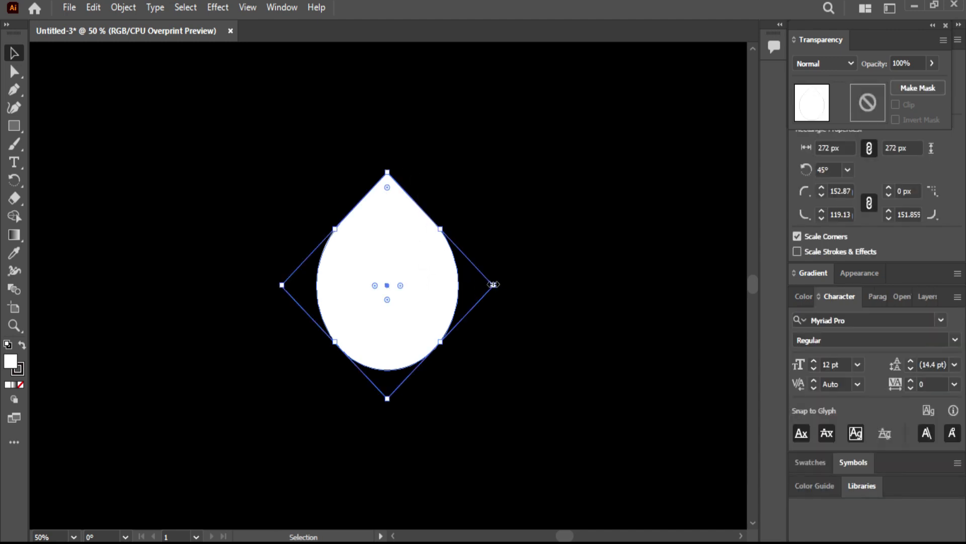
pyautogui.moveTo(494, 284); pyautogui.dragTo(479, 282)
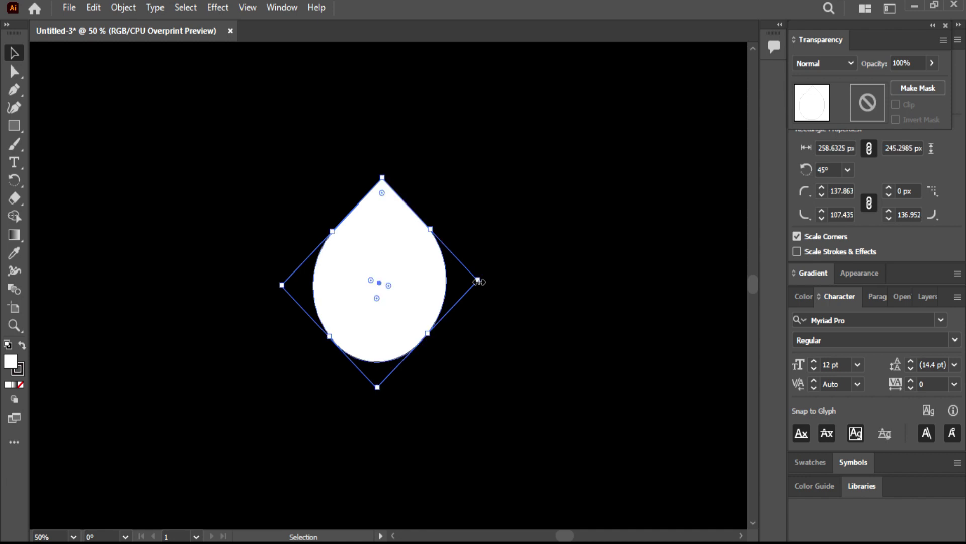
pyautogui.hotkey('ctrl', 'z')
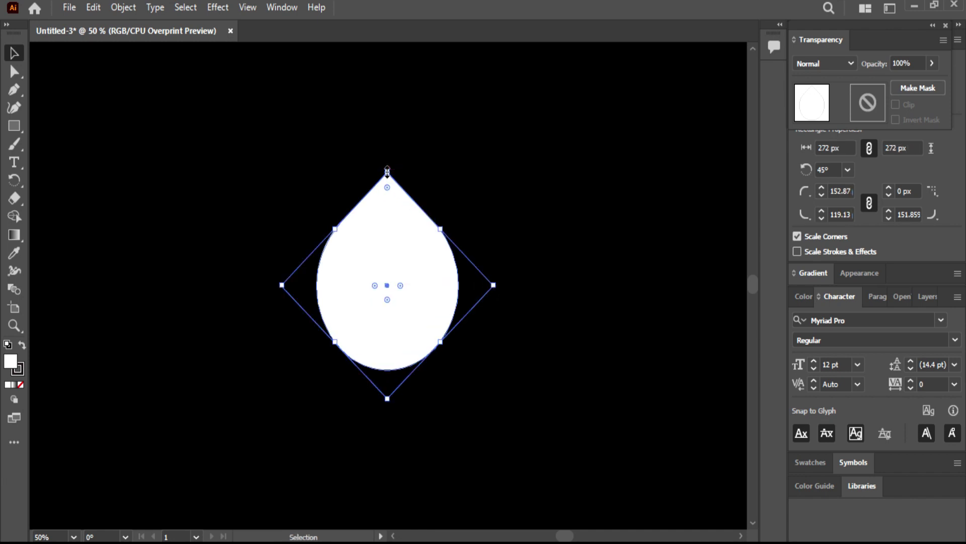
# Step: Enlarge the teardrop proportionally from its upper point to about 303 by 303 px, cancelling the Move dialog
pyautogui.moveTo(387, 171); pyautogui.dragTo(387, 145)
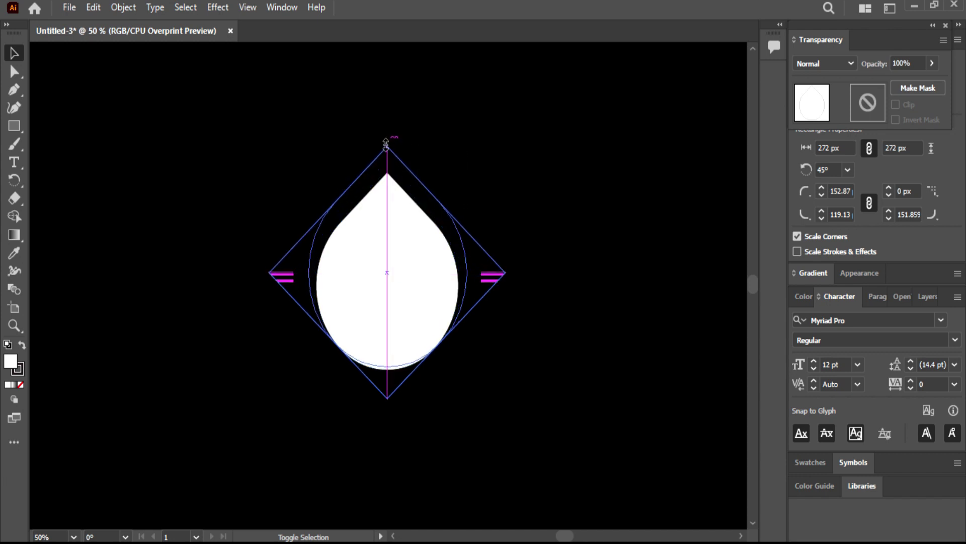
pyautogui.press('Return')
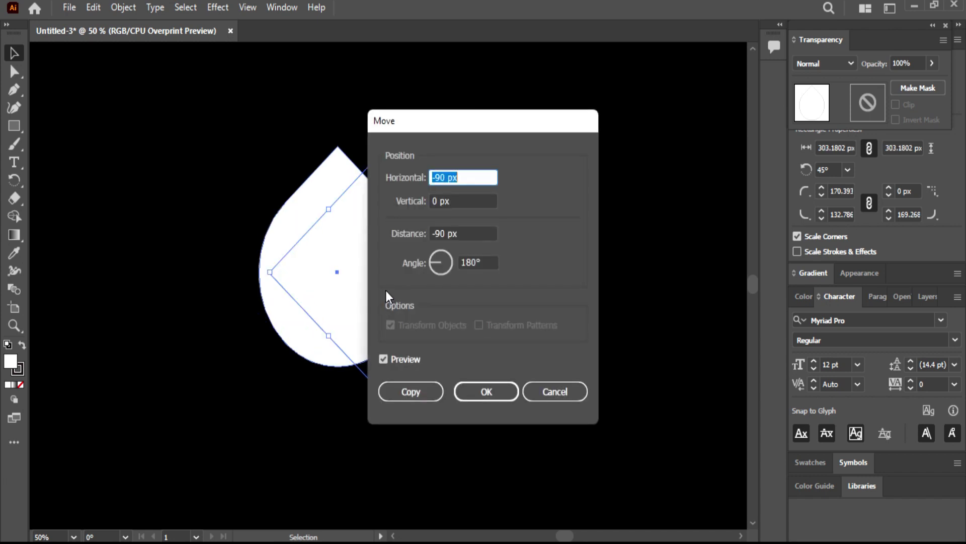
pyautogui.click(545, 394)
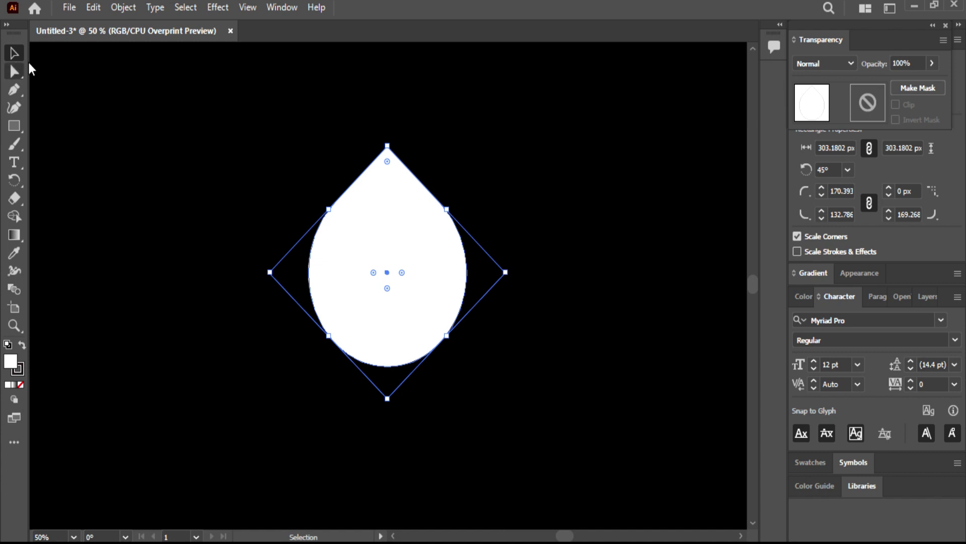
# Step: Fill the teardrop with the linear white-to-black gradient and set the gradient angle to -30°
pyautogui.click(104, 125)
pyautogui.click(407, 248)
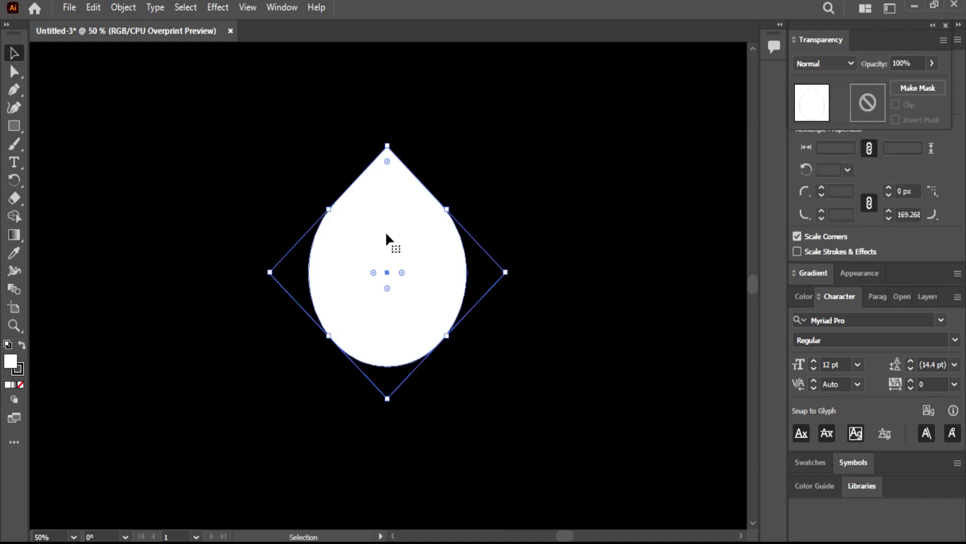
pyautogui.click(15, 386)
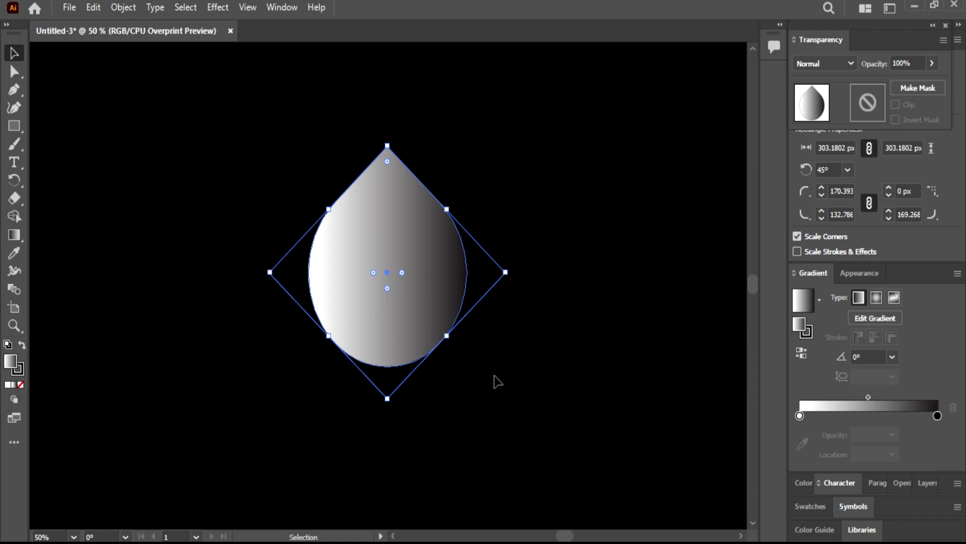
pyautogui.click(892, 357)
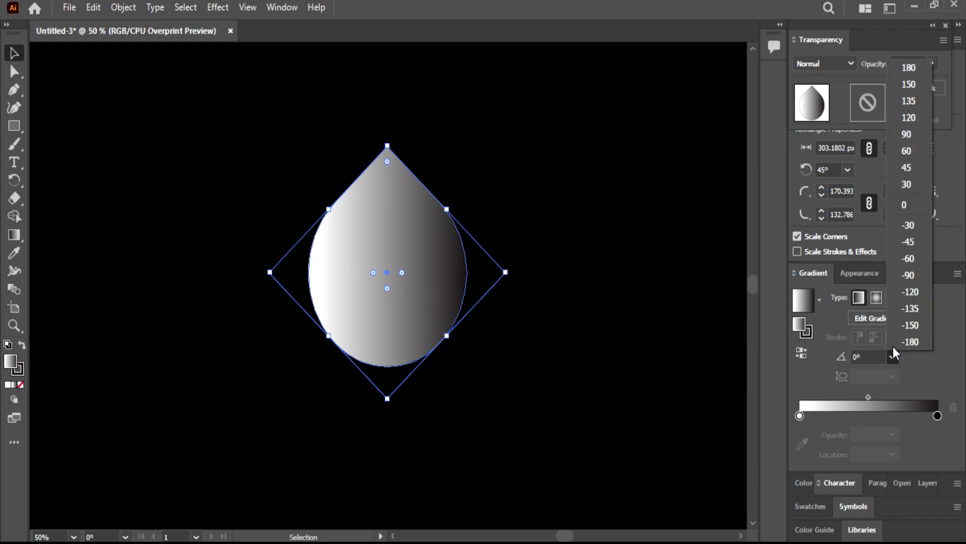
pyautogui.click(916, 222)
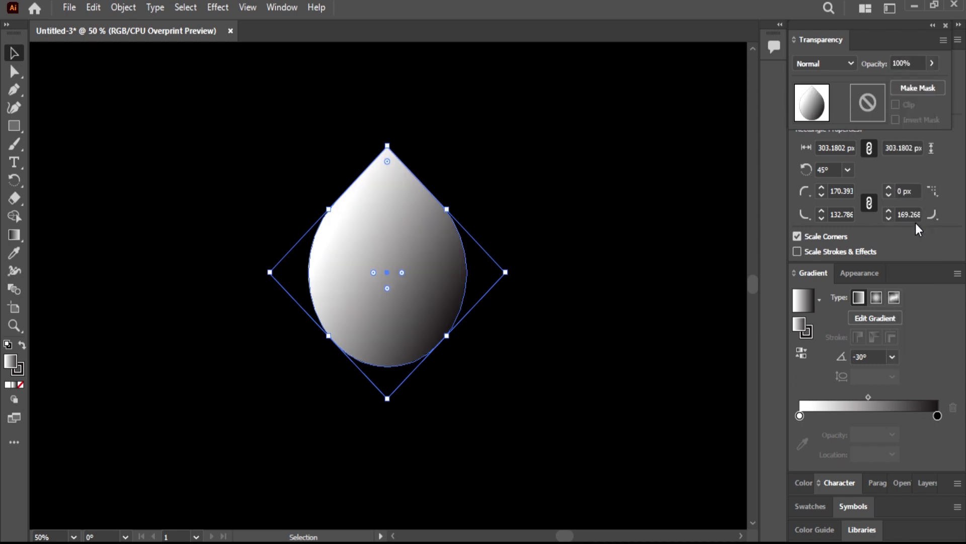
# Step: Set the opacity of the gradient's black colour stop to 0%
pyautogui.click(937, 416)
pyautogui.click(894, 435)
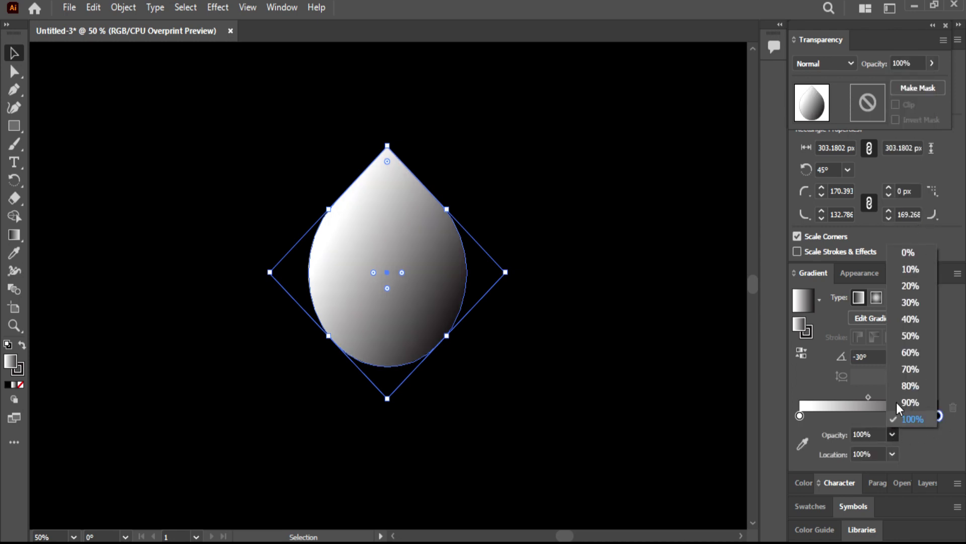
pyautogui.click(909, 253)
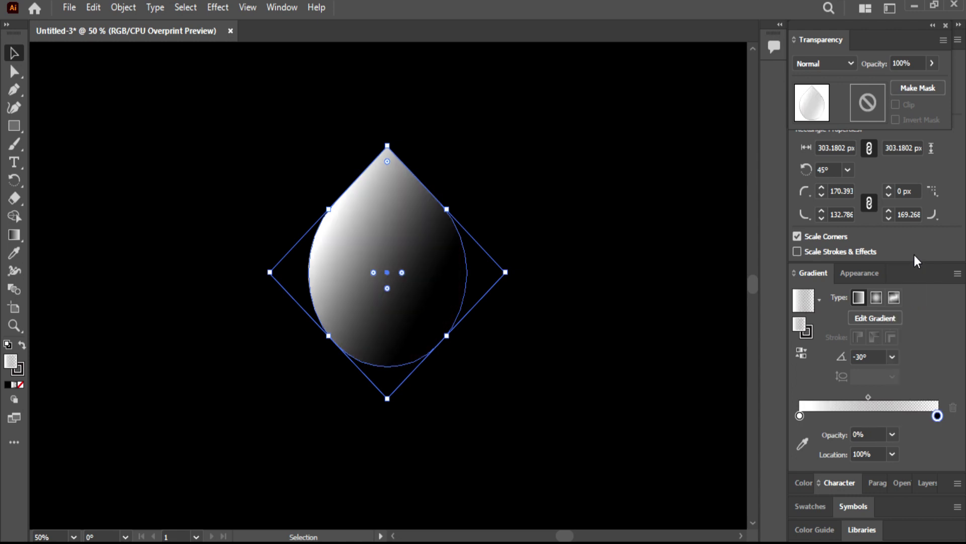
# Step: Recolour the gradient's white stop bright pink and move the gradient midpoint to about 45%
pyautogui.doubleClick(800, 416)
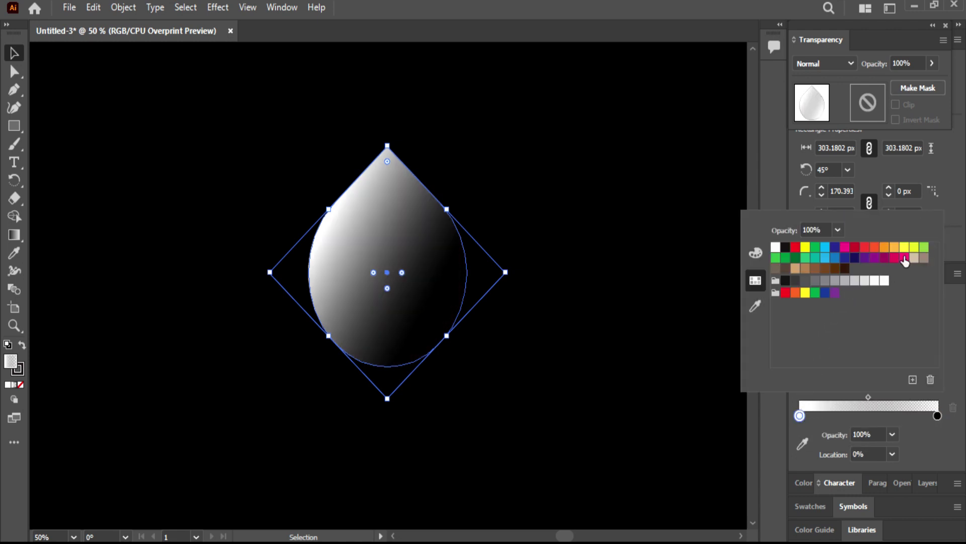
pyautogui.click(905, 258)
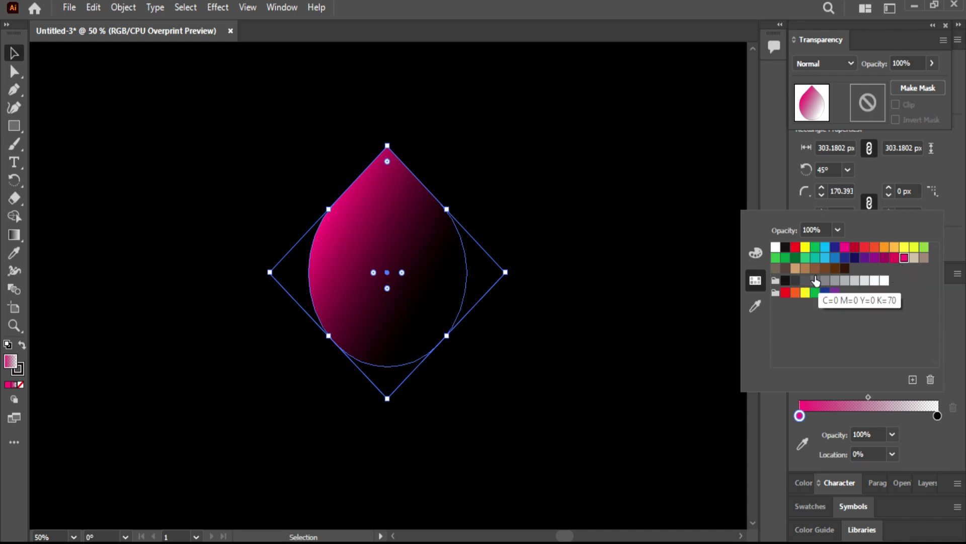
pyautogui.click(924, 248)
pyautogui.click(905, 258)
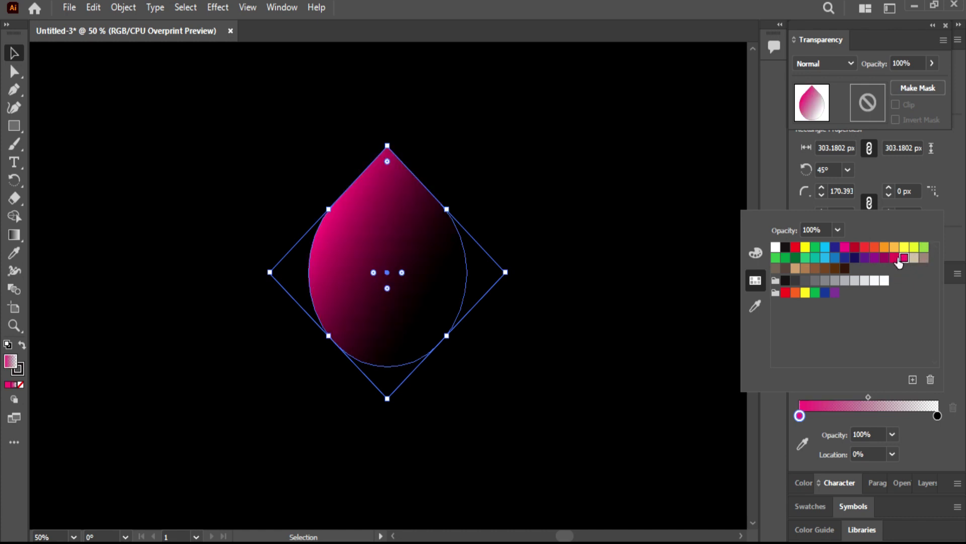
pyautogui.click(894, 258)
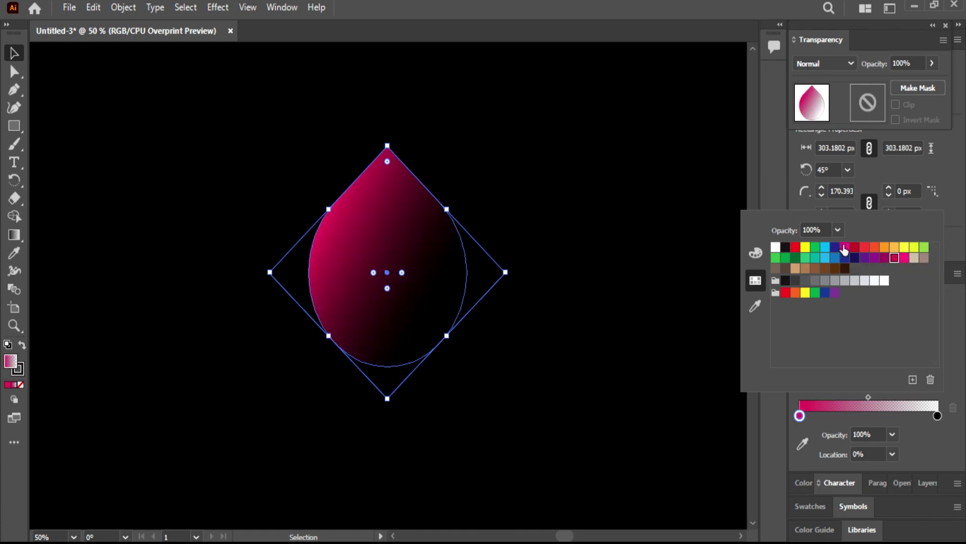
pyautogui.click(904, 247)
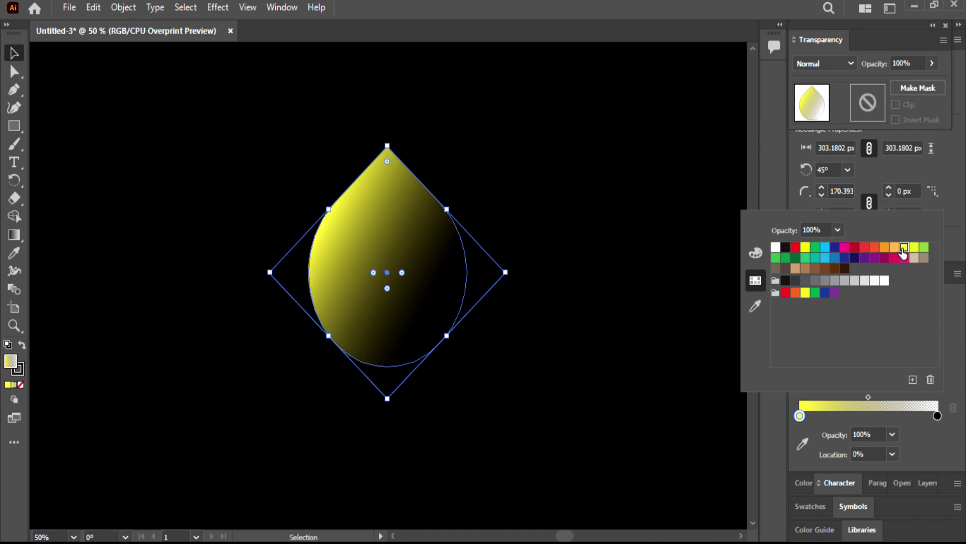
pyautogui.click(904, 258)
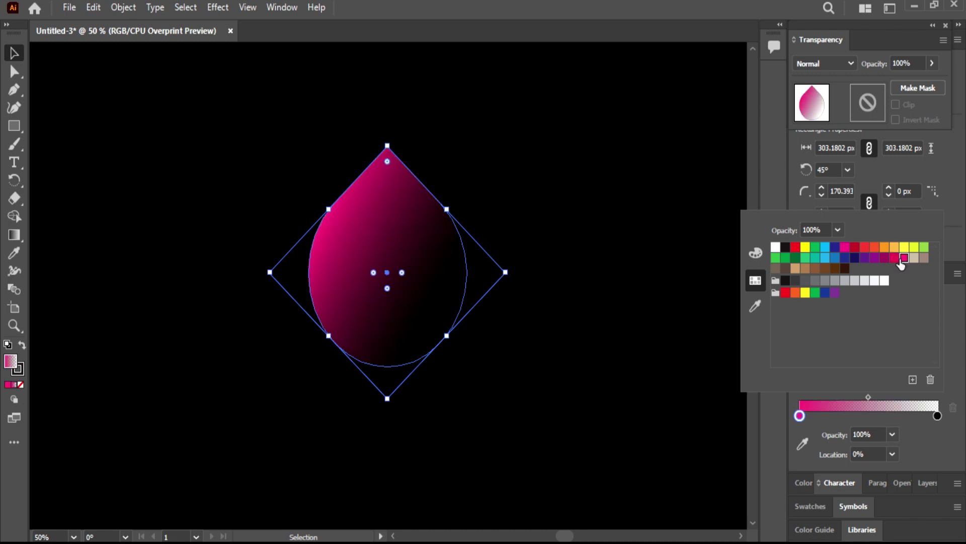
pyautogui.click(956, 352)
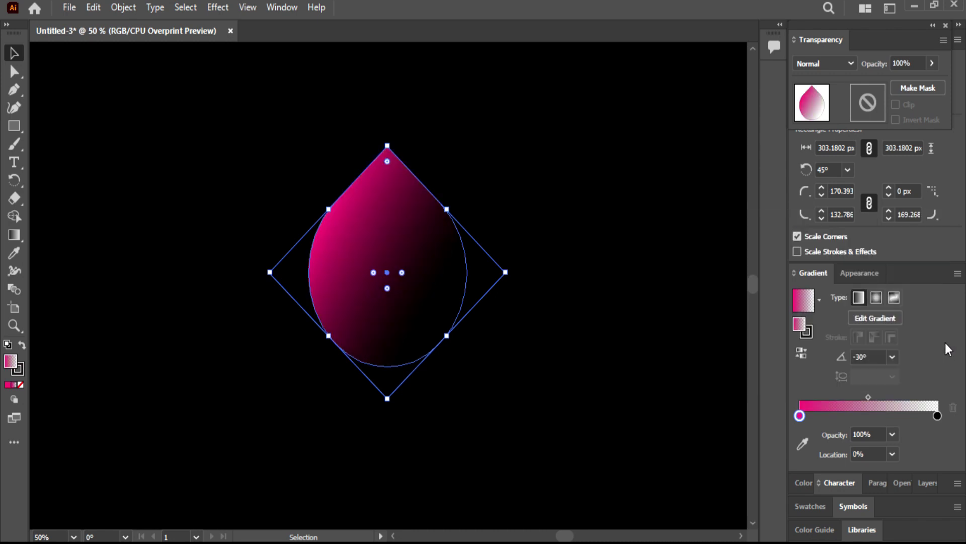
pyautogui.moveTo(867, 398)
pyautogui.mouseDown()
pyautogui.moveTo(886, 397)
pyautogui.moveTo(860, 394)
pyautogui.mouseUp()
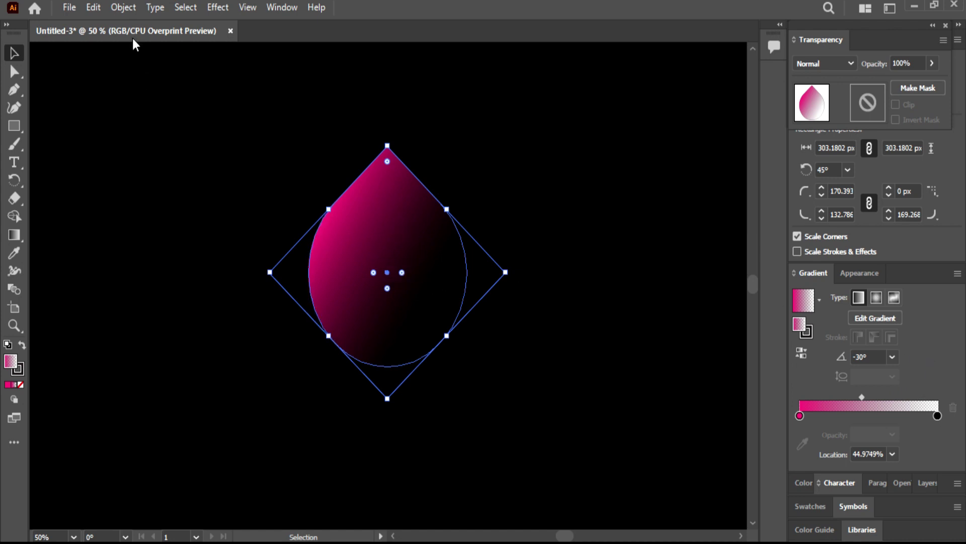
# Step: Create a radial repeat from the pink teardrop petal
pyautogui.click(120, 12)
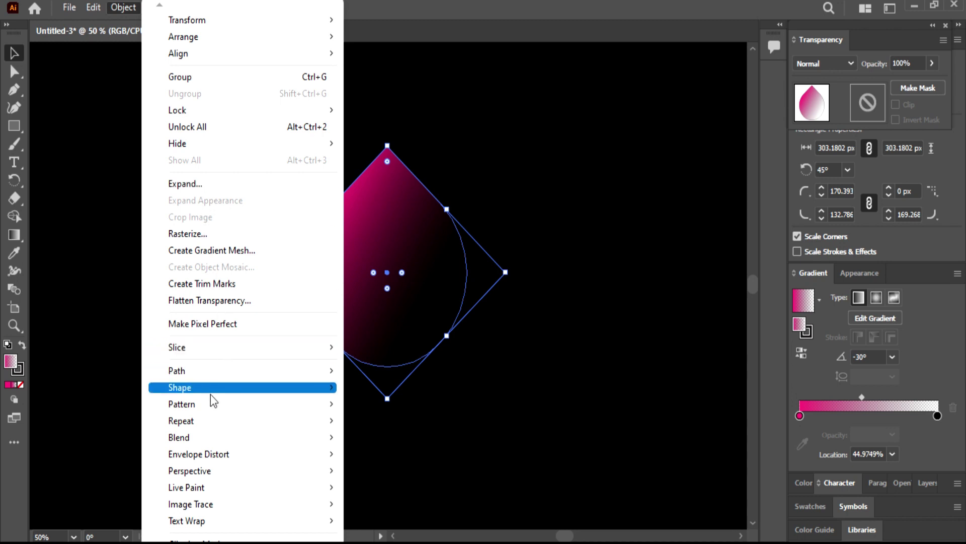
pyautogui.moveTo(201, 419)
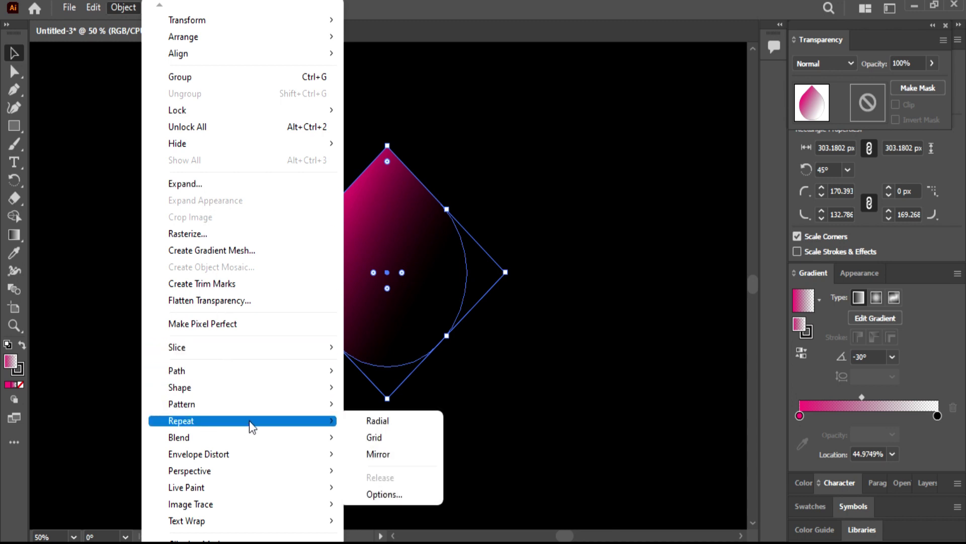
pyautogui.click(392, 425)
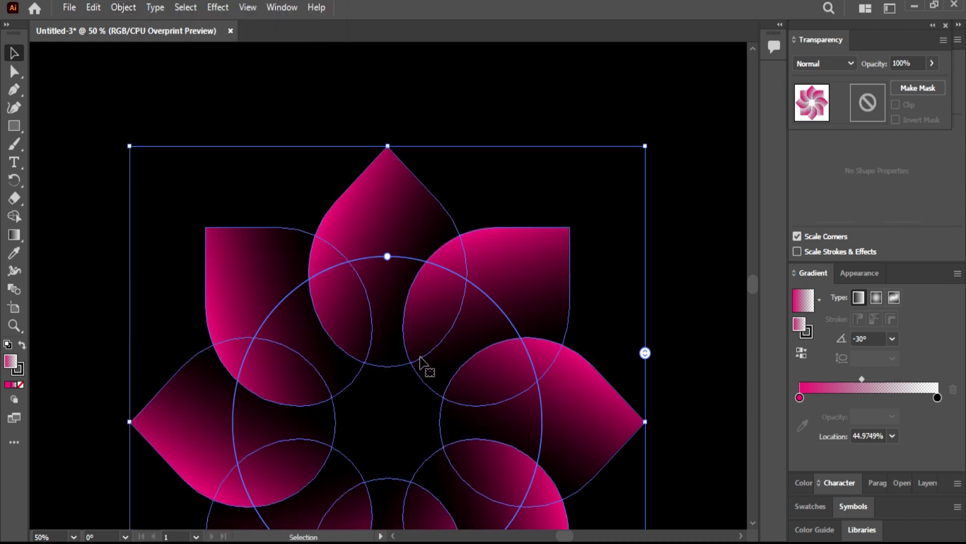
# Step: Increase the number of petals in the radial repeat until they overlap densely around the whole circle
pyautogui.scroll(-5, 420, 359)
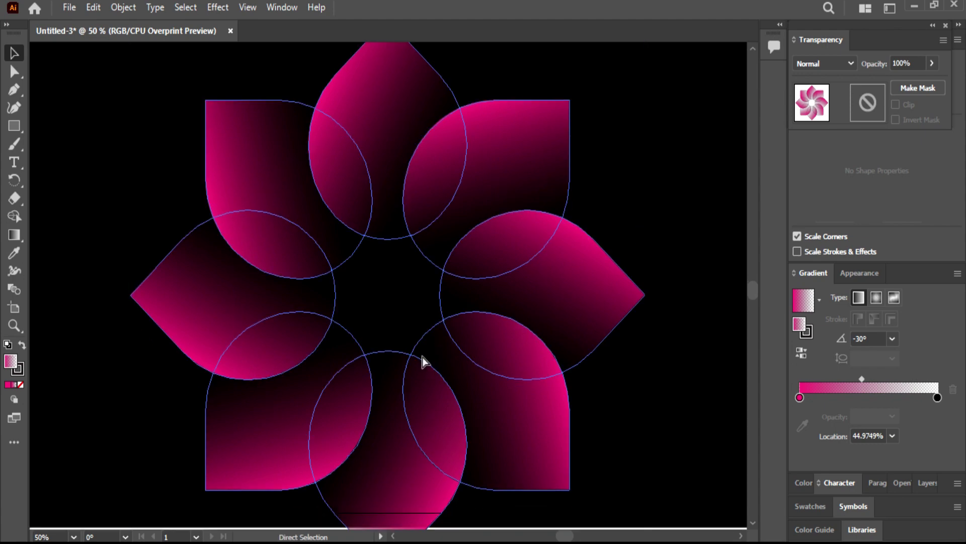
pyautogui.hotkey('ctrl', '-')
pyautogui.moveTo(462, 188); pyautogui.dragTo(526, 187)
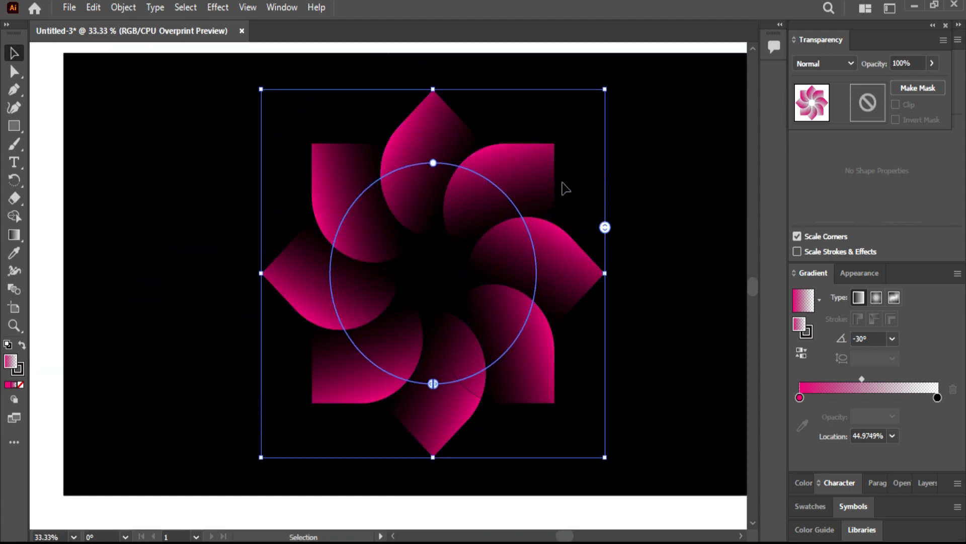
pyautogui.hotkey('ctrl', '+')
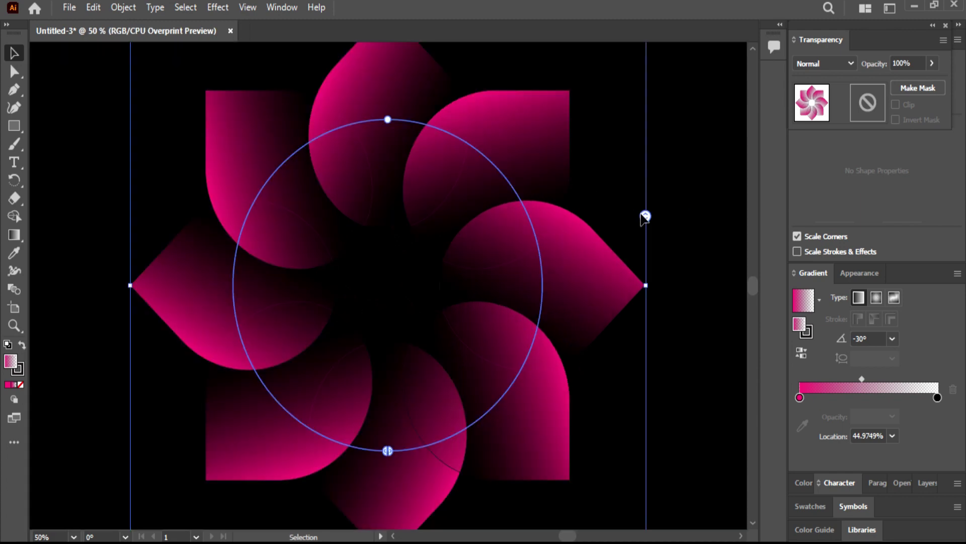
pyautogui.moveTo(646, 217); pyautogui.dragTo(600, 121)
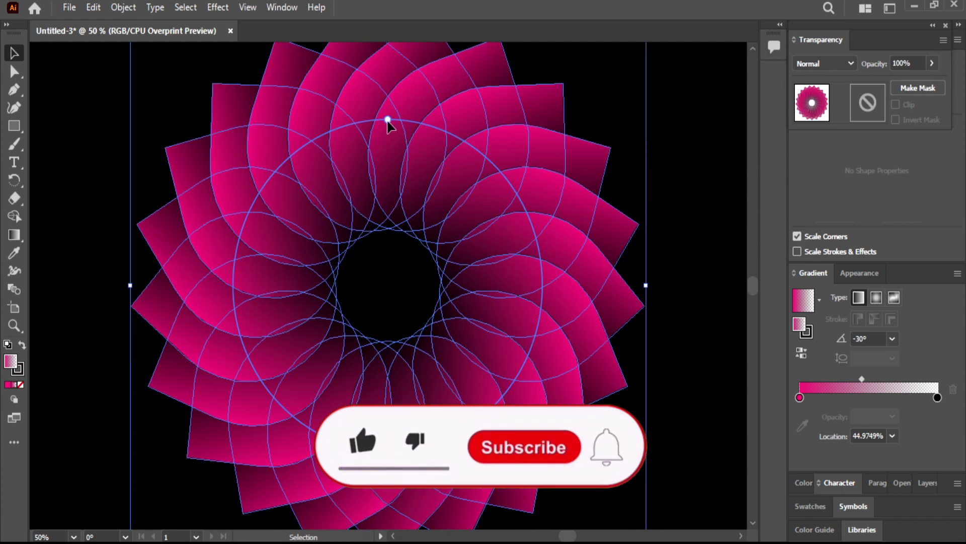
# Step: Shrink the radial repeat's radius until the petals meet at the centre, try out its splitter handle, and deselect the flower
pyautogui.moveTo(387, 120); pyautogui.dragTo(376, 174)
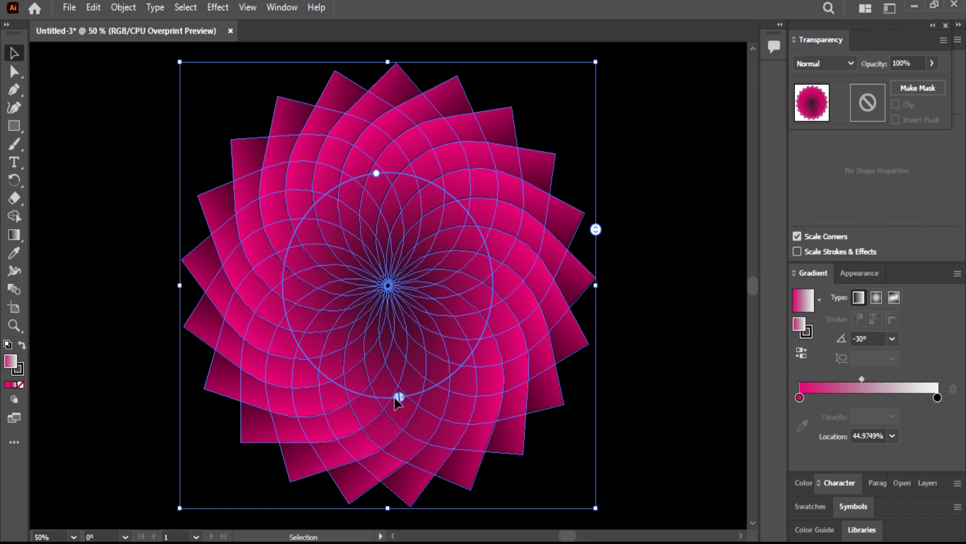
pyautogui.moveTo(399, 397)
pyautogui.mouseDown()
pyautogui.moveTo(375, 398)
pyautogui.moveTo(325, 371)
pyautogui.moveTo(319, 379)
pyautogui.moveTo(314, 369)
pyautogui.mouseUp()
pyautogui.moveTo(378, 397); pyautogui.dragTo(399, 419)
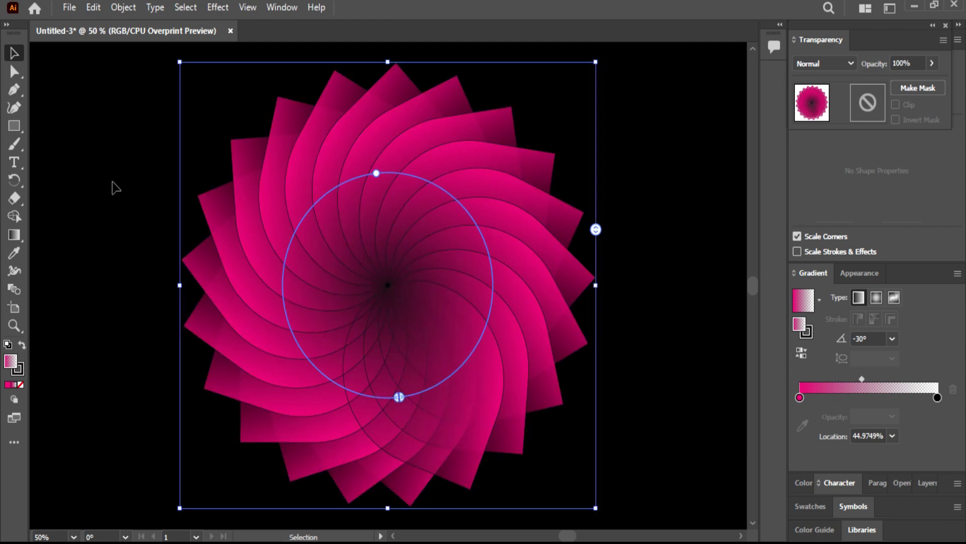
pyautogui.click(115, 187)
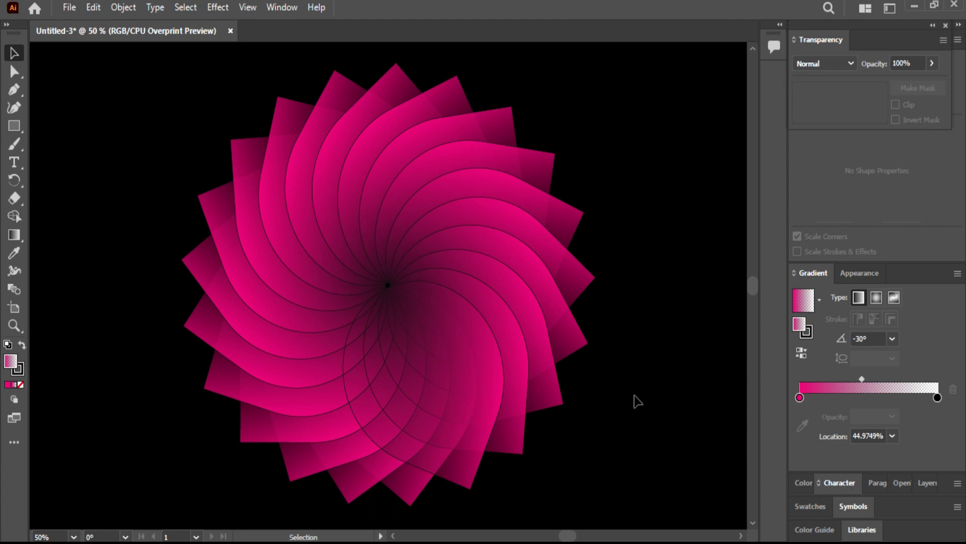
# Step: Remove the dark stroke from the flower's petals and deselect the flower
pyautogui.click(494, 378)
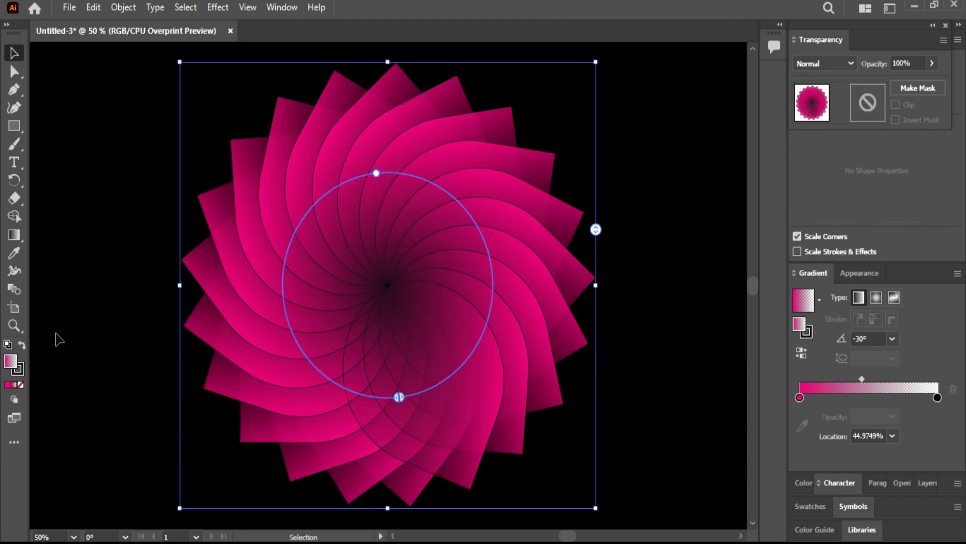
pyautogui.click(22, 371)
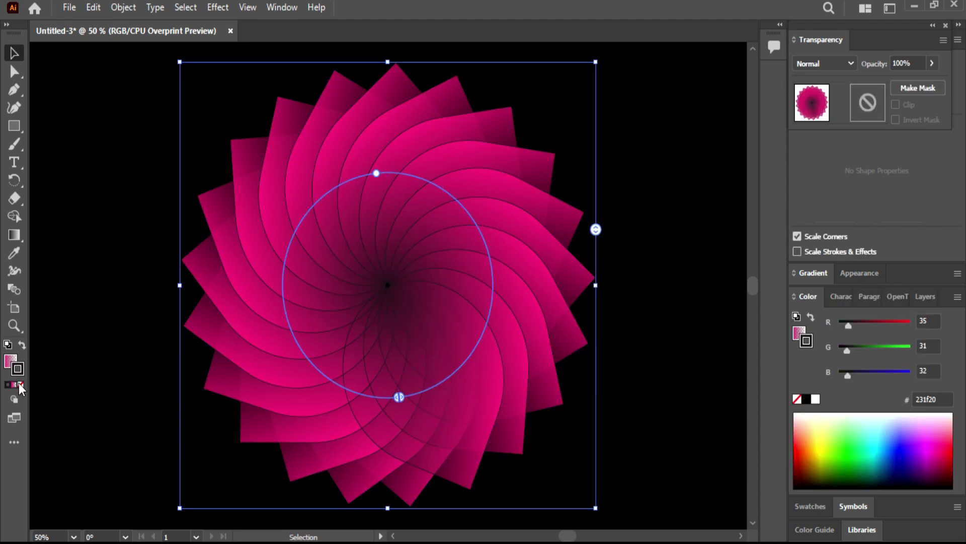
pyautogui.click(21, 385)
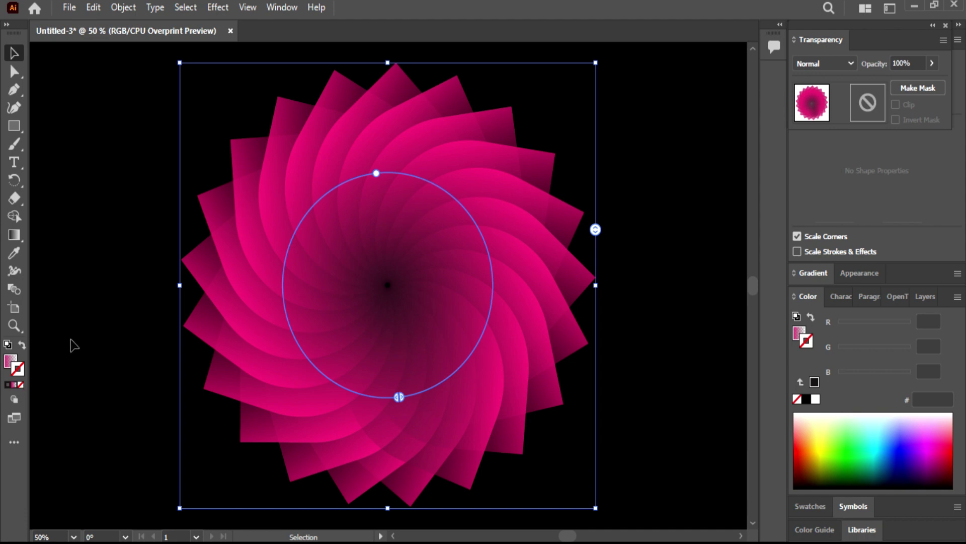
pyautogui.click(87, 339)
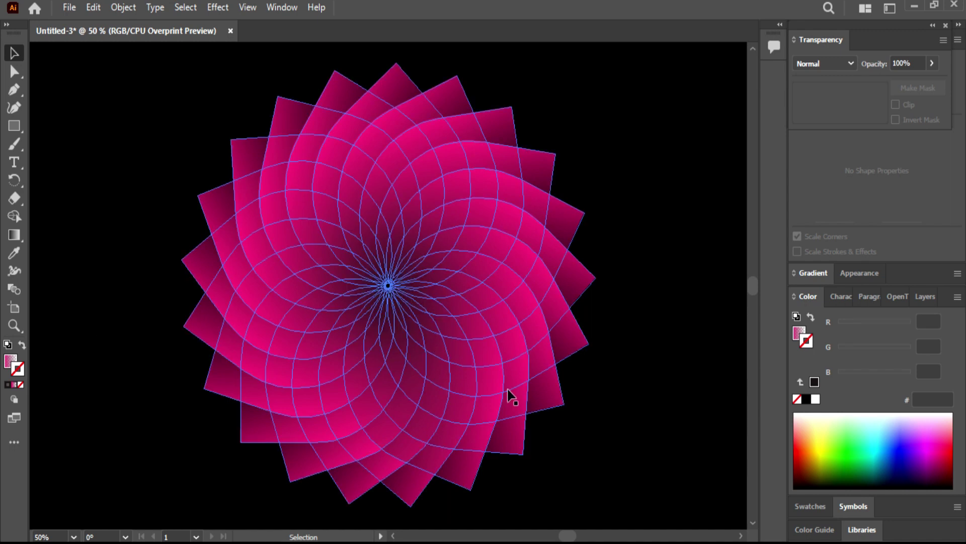
# Step: Open the radial repeat in isolation mode with its lowest petal selected
pyautogui.click(402, 456)
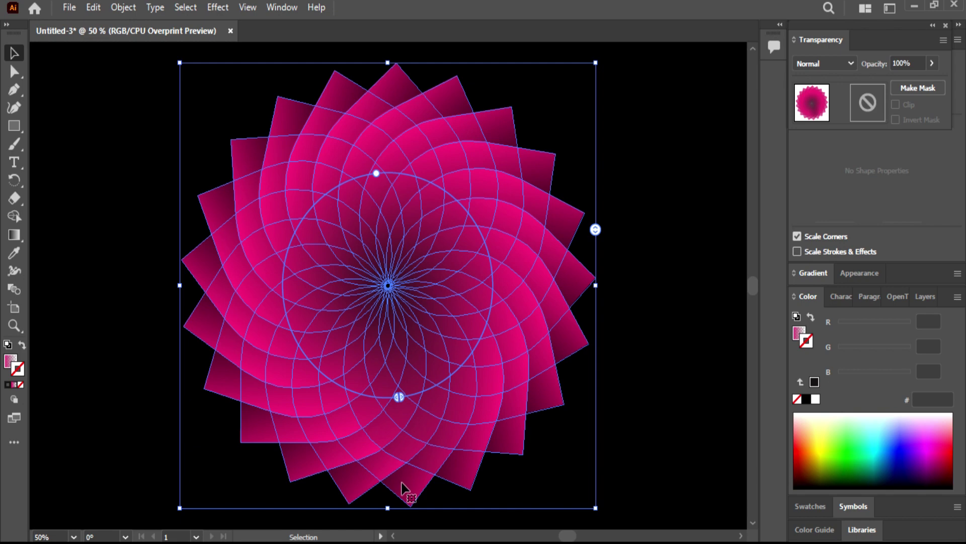
pyautogui.doubleClick(401, 481)
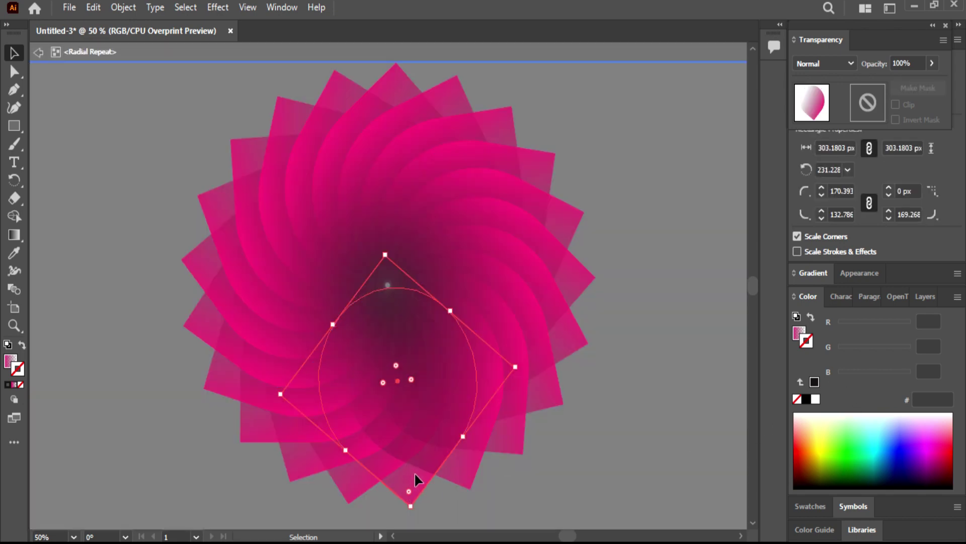
pyautogui.click(14, 385)
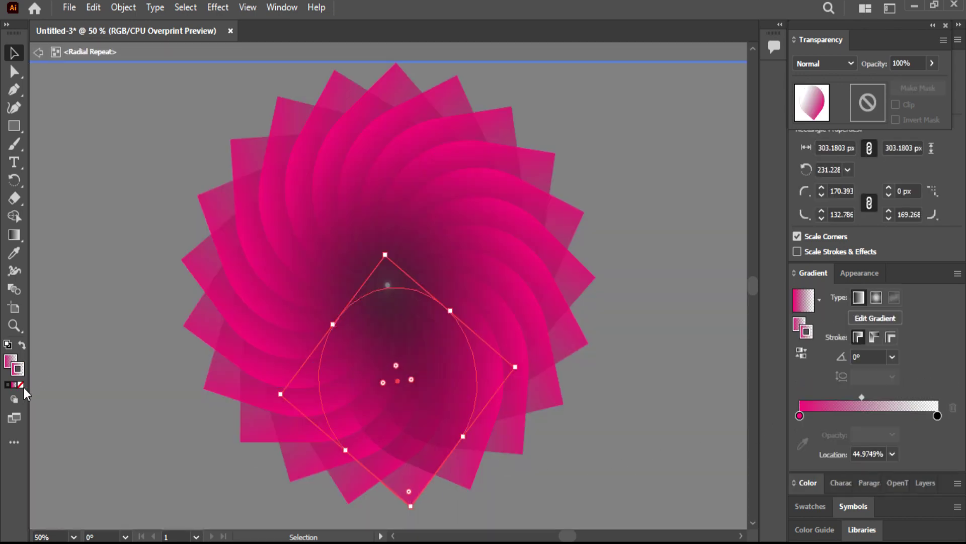
pyautogui.click(800, 416)
pyautogui.doubleClick(800, 416)
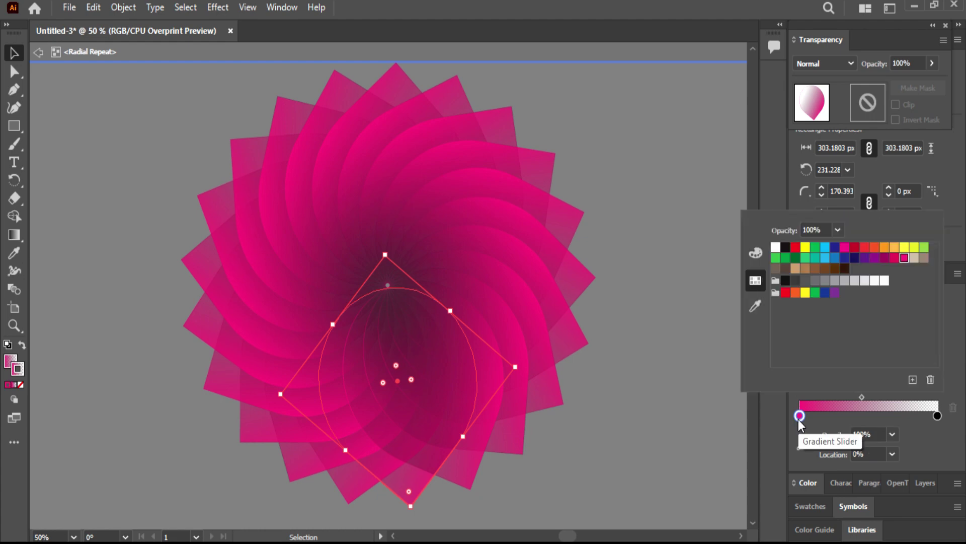
pyautogui.click(806, 248)
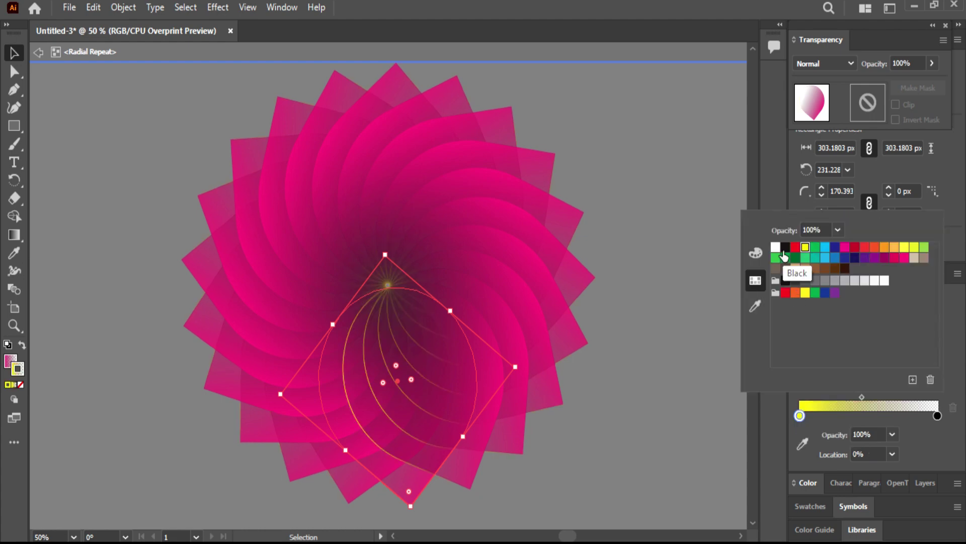
pyautogui.press('Escape')
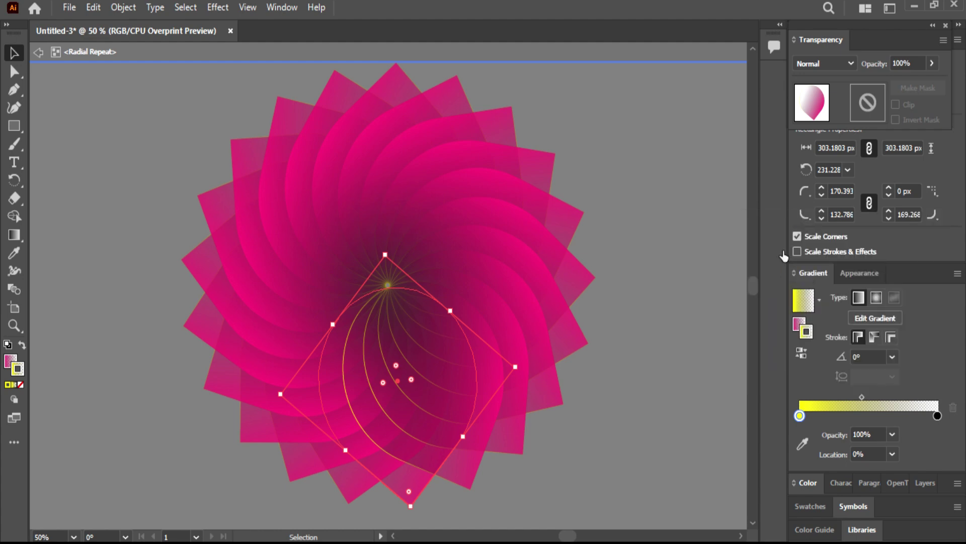
pyautogui.hotkey('ctrl', 'z')
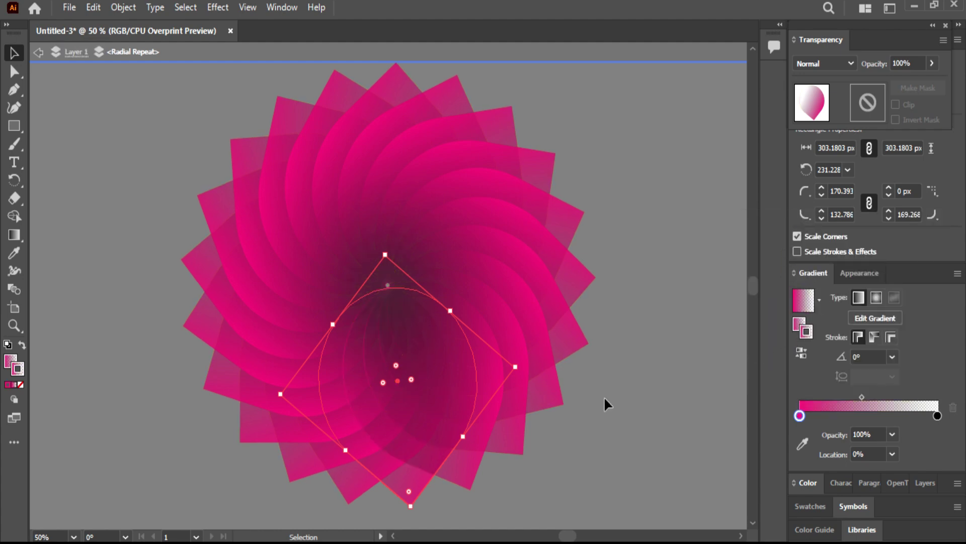
pyautogui.click(20, 387)
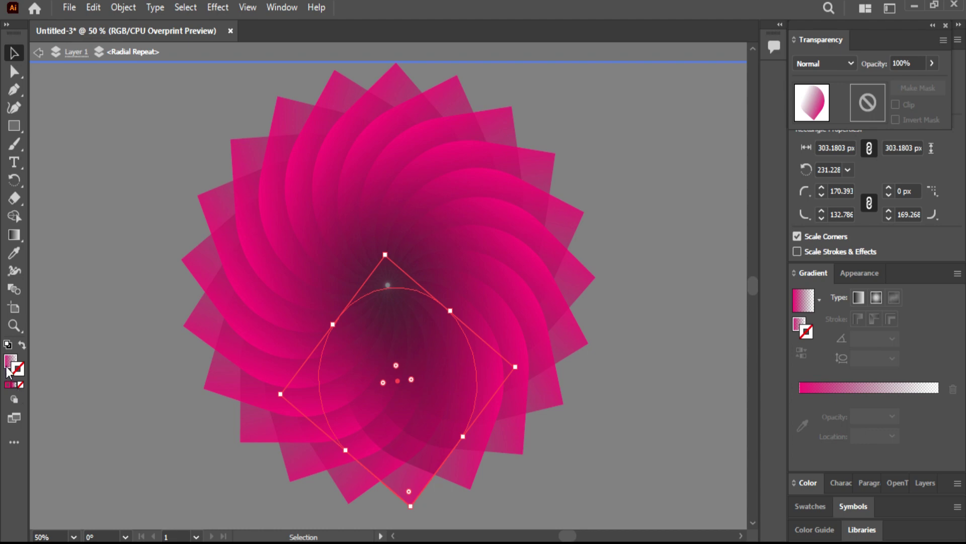
# Step: Try yellow, orange, green and magenta on the petal gradient's opaque colour stop and settle on red
pyautogui.click(14, 389)
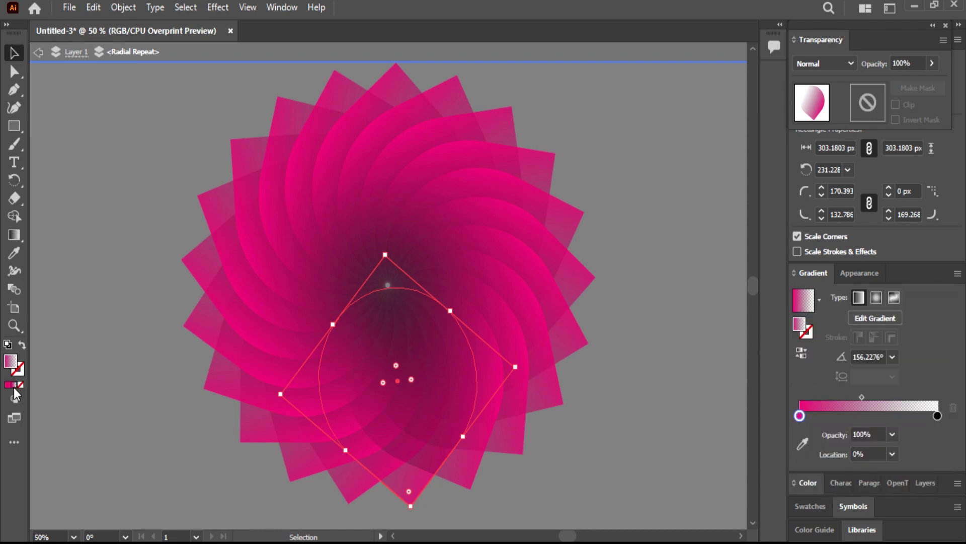
pyautogui.doubleClick(800, 416)
pyautogui.click(805, 293)
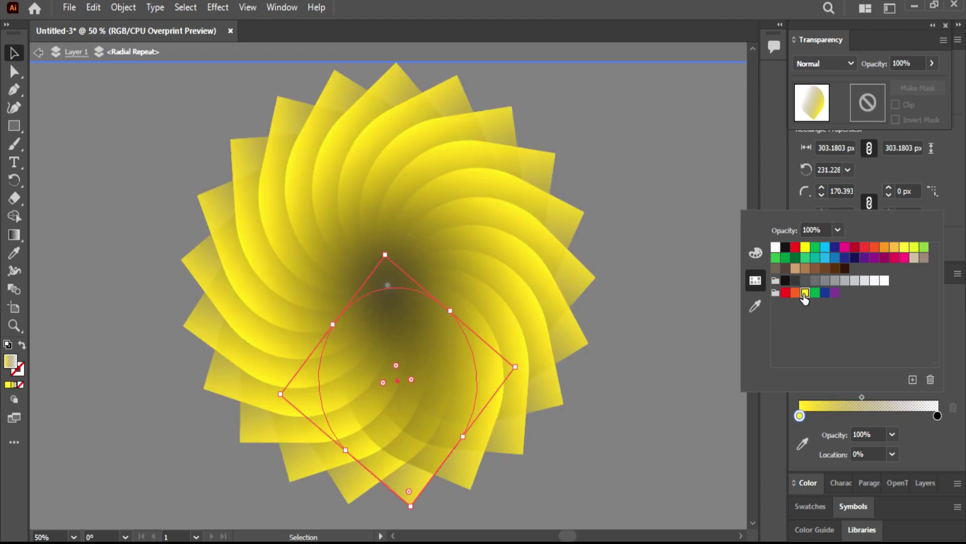
pyautogui.click(875, 248)
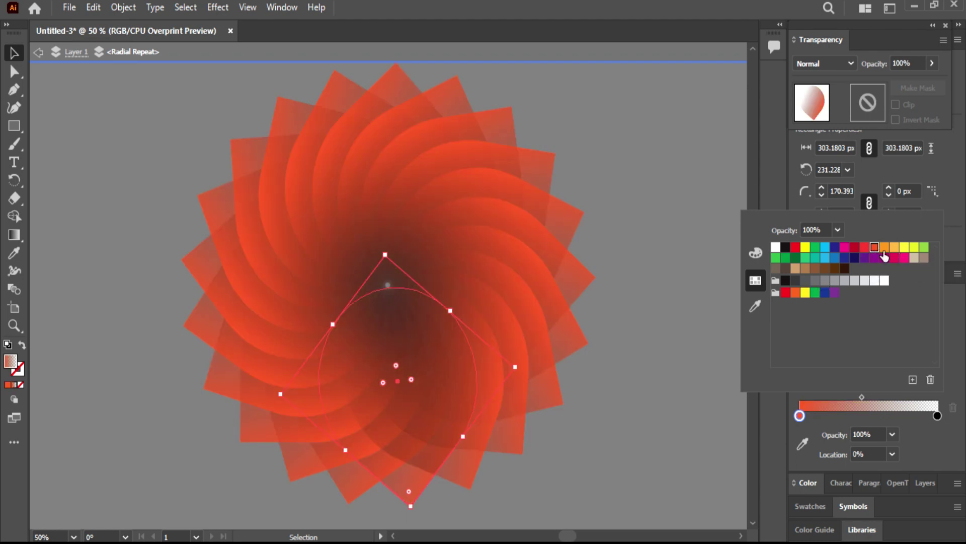
pyautogui.click(885, 248)
pyautogui.click(905, 248)
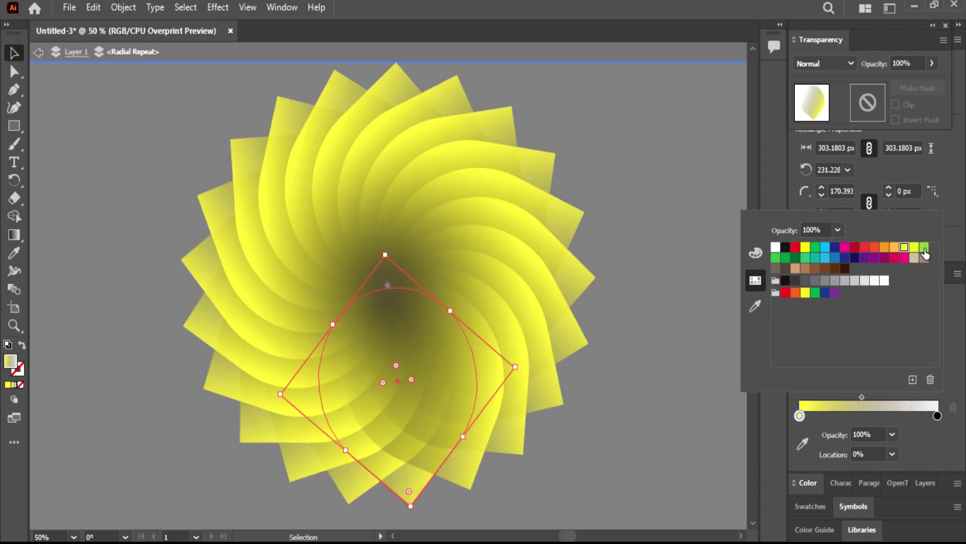
pyautogui.click(924, 248)
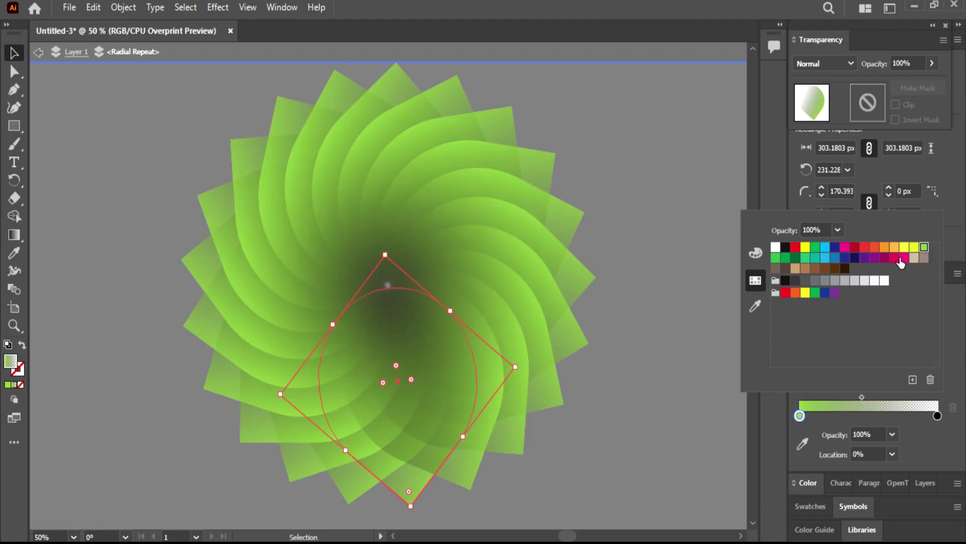
pyautogui.click(904, 258)
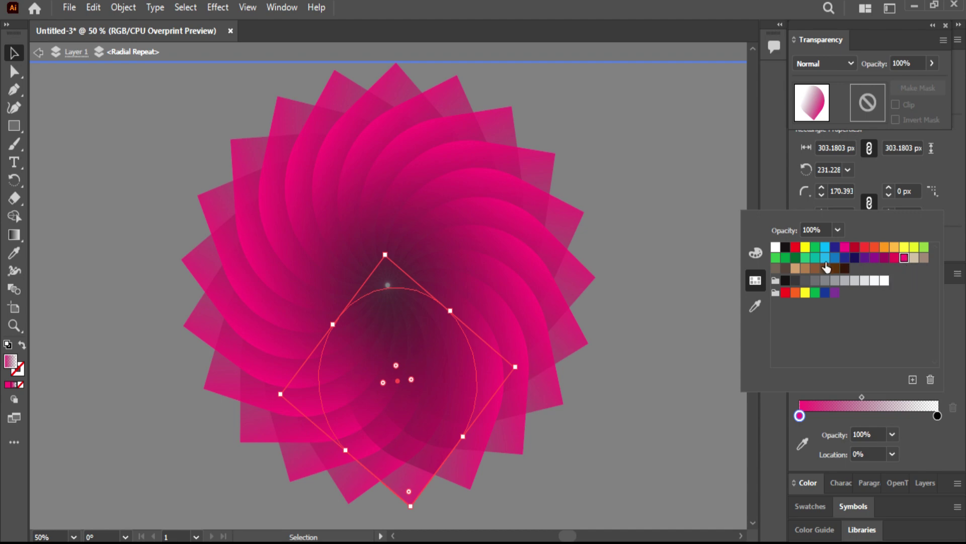
pyautogui.click(806, 248)
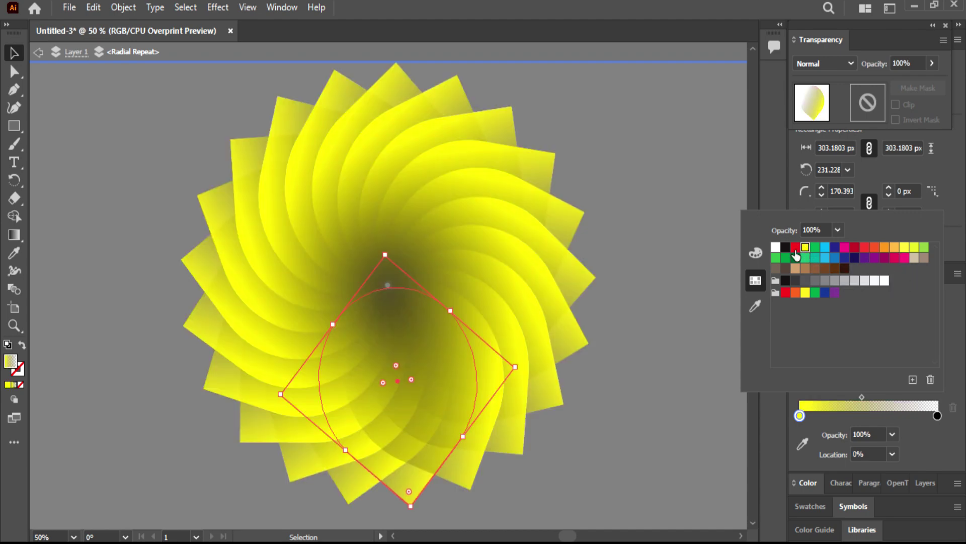
pyautogui.click(795, 248)
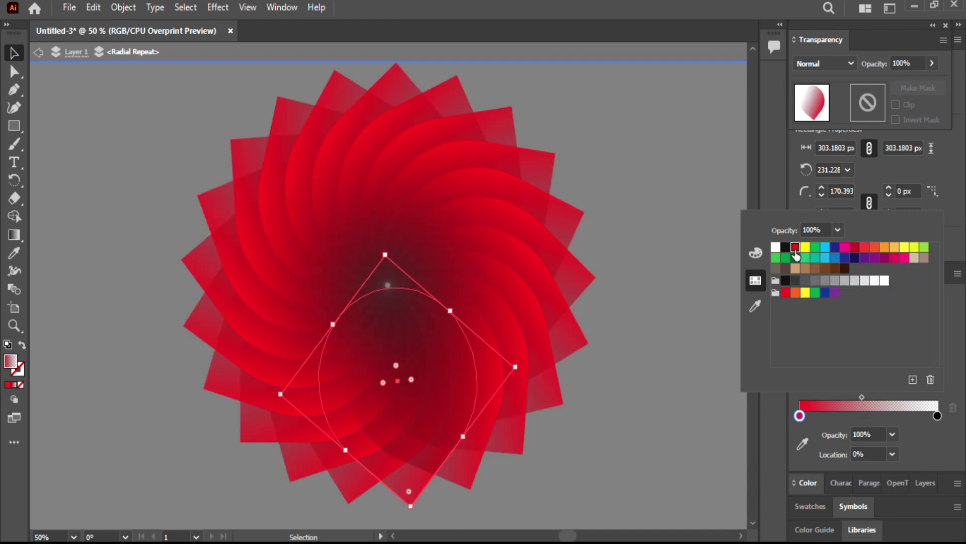
pyautogui.click(703, 267)
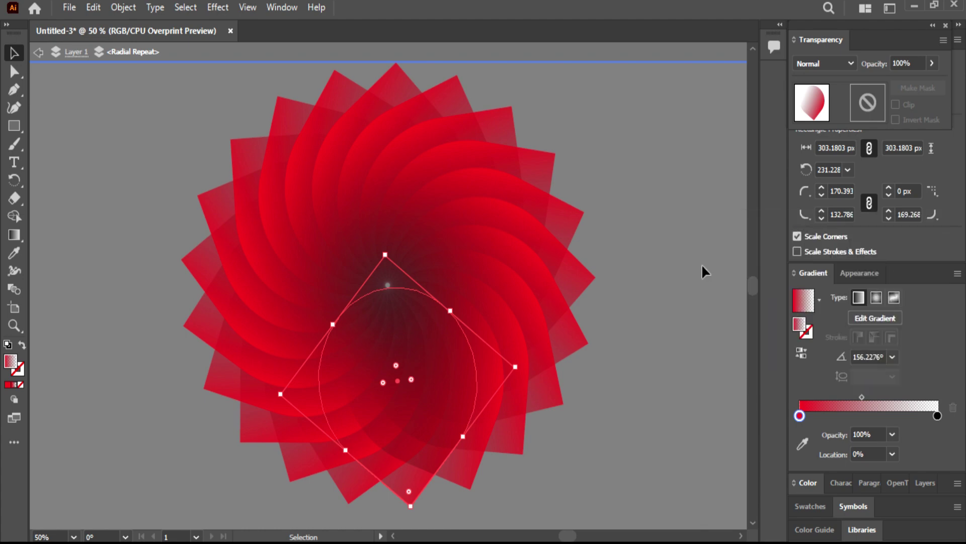
# Step: Shift the petal gradient's midpoint toward the red stop, to about 34%, and exit isolation mode
pyautogui.moveTo(863, 396); pyautogui.dragTo(846, 397)
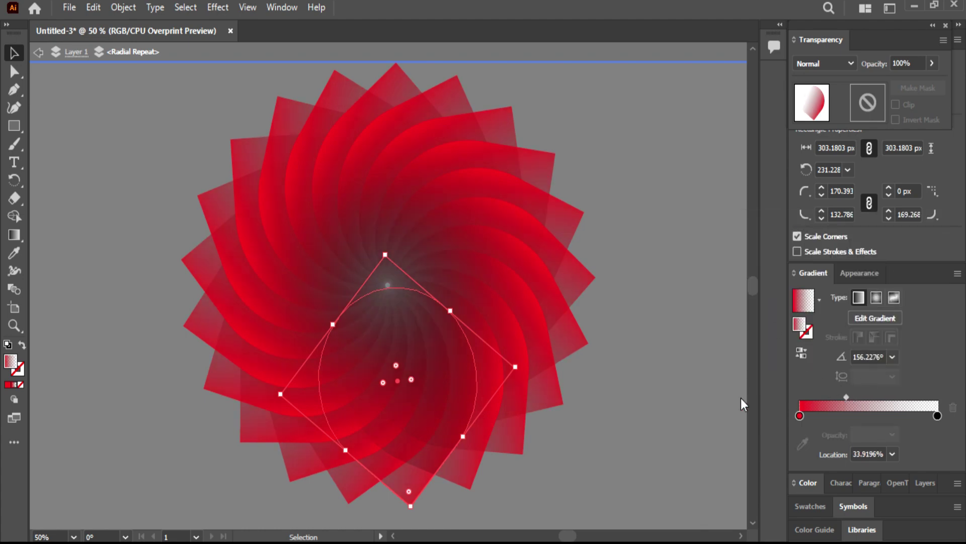
pyautogui.doubleClick(664, 387)
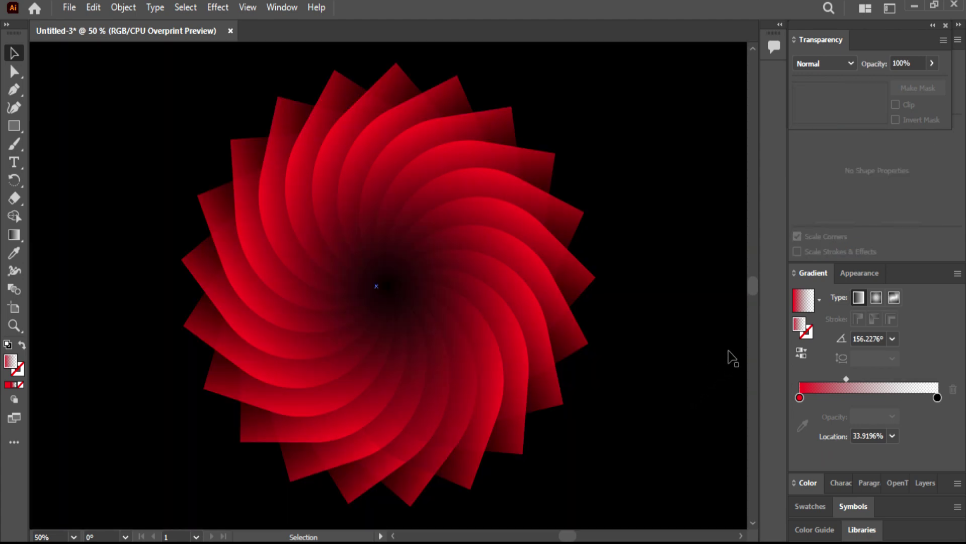
# Step: Try fewer petals, settle on a slightly denser radial repeat, and adjust its ring to a radius of about 187 px at about 98°
pyautogui.click(518, 345)
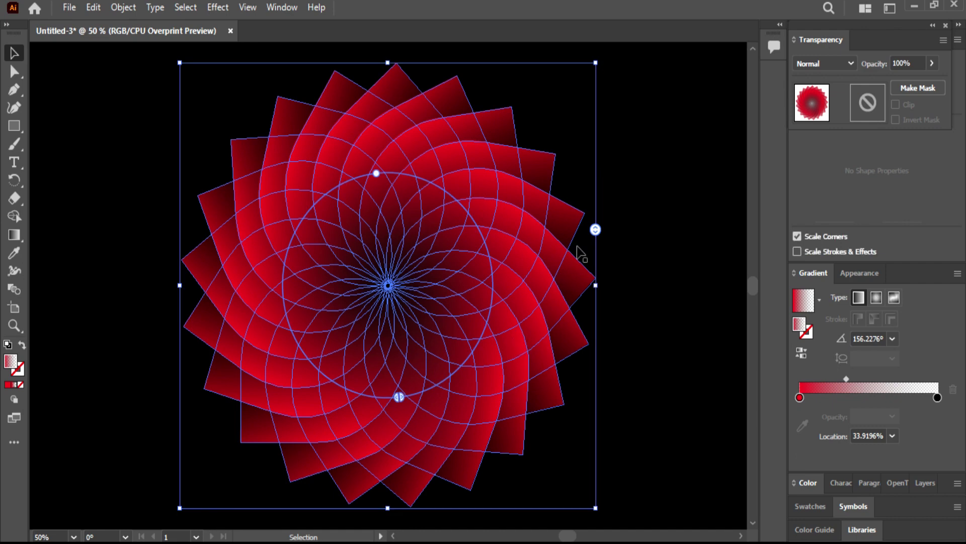
pyautogui.moveTo(595, 230); pyautogui.dragTo(597, 273)
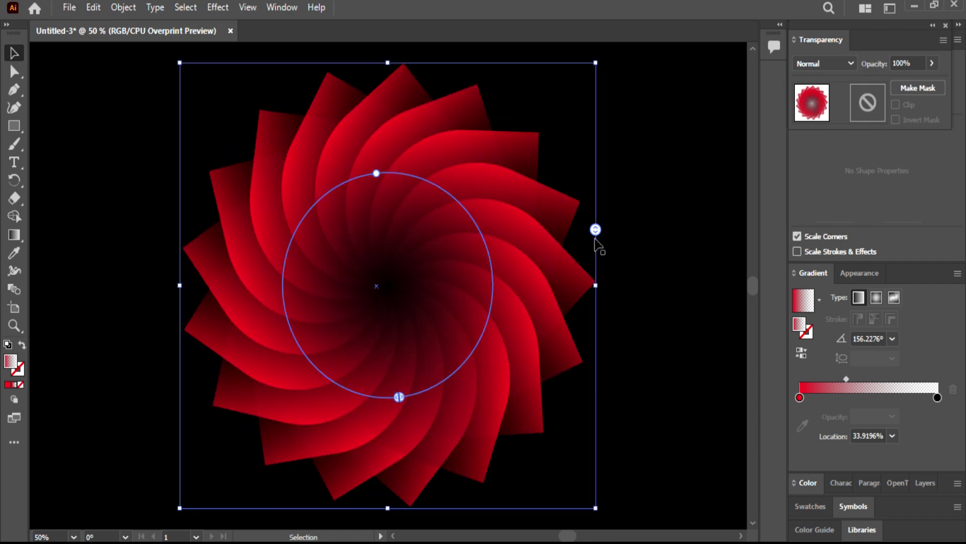
pyautogui.moveTo(595, 231); pyautogui.dragTo(573, 187)
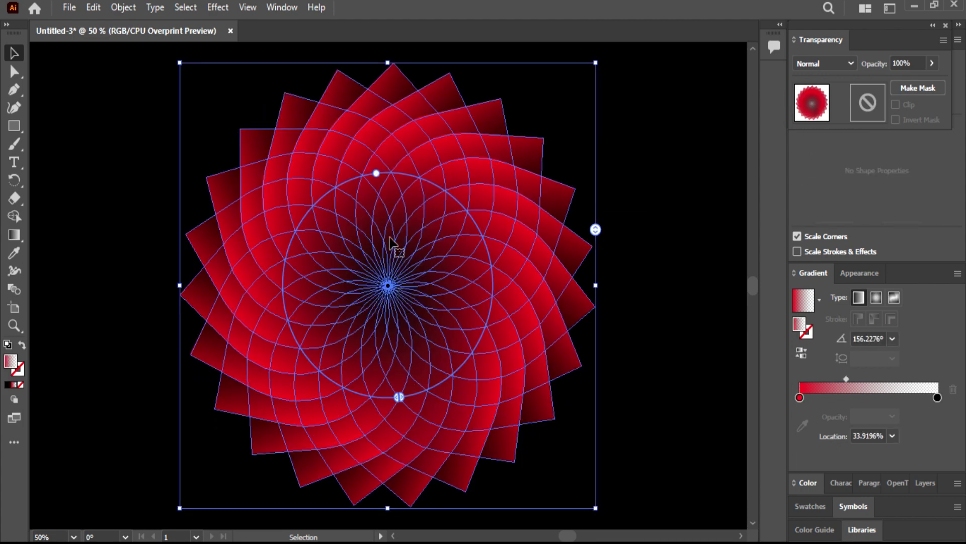
pyautogui.moveTo(376, 173)
pyautogui.mouseDown()
pyautogui.moveTo(375, 186)
pyautogui.moveTo(374, 176)
pyautogui.mouseUp()
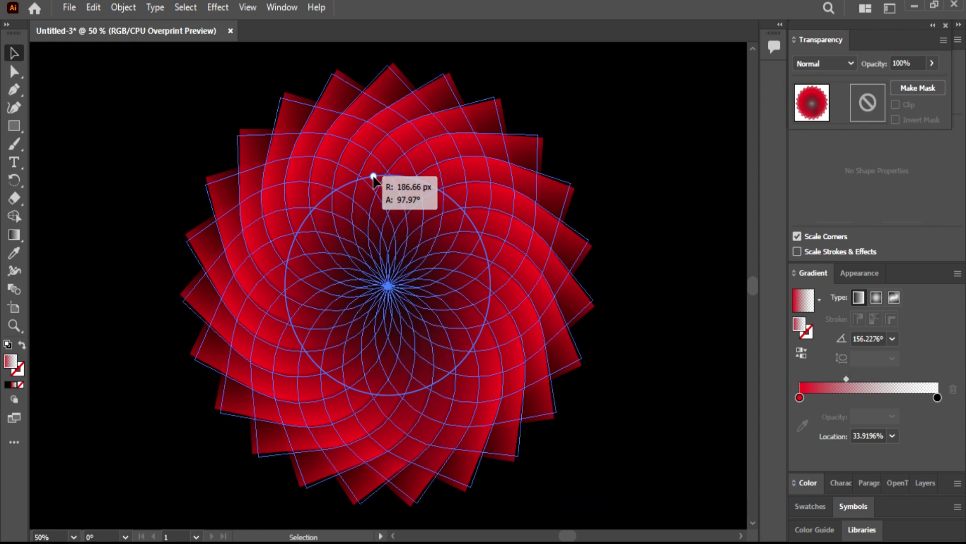
pyautogui.click(708, 243)
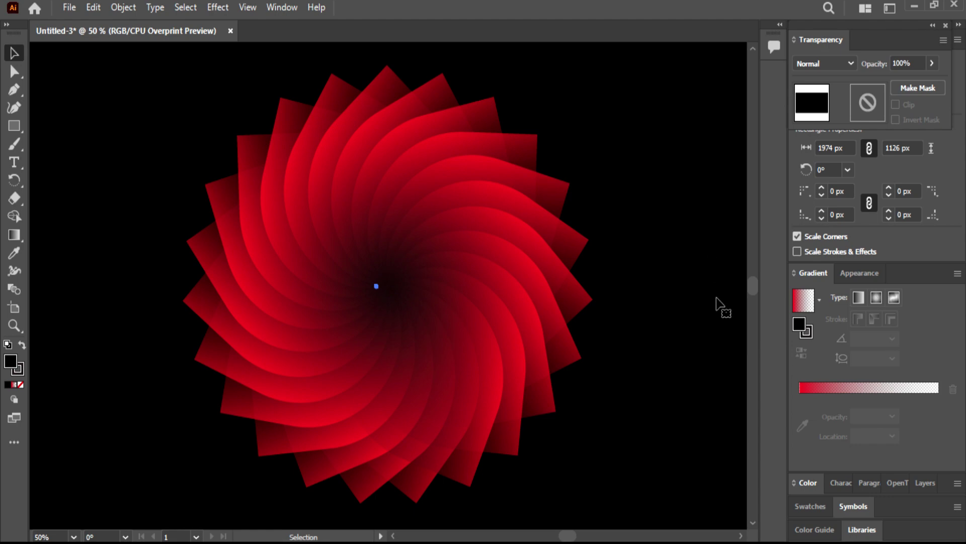
pyautogui.hotkey('ctrl', '-')
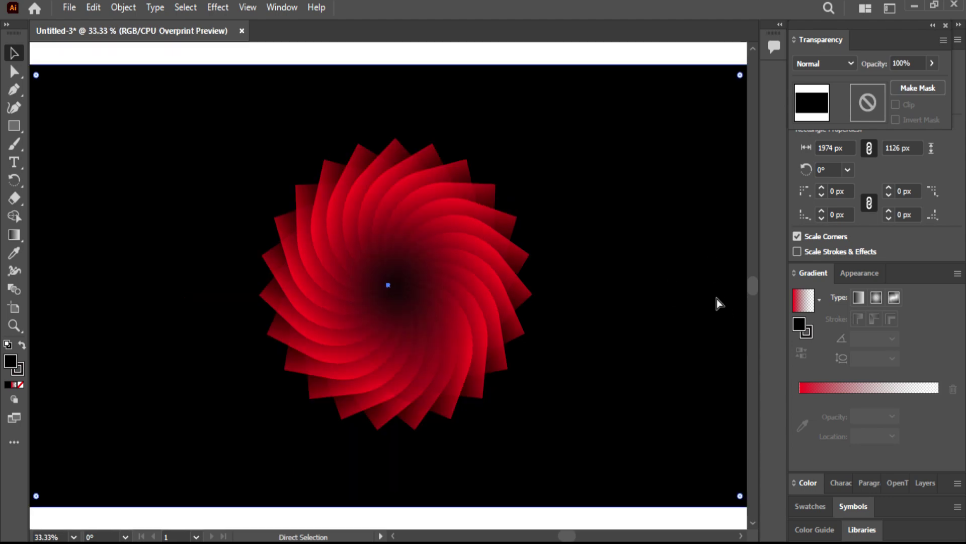
pyautogui.hotkey('ctrl', '+')
pyautogui.hotkey('ctrl', '+')
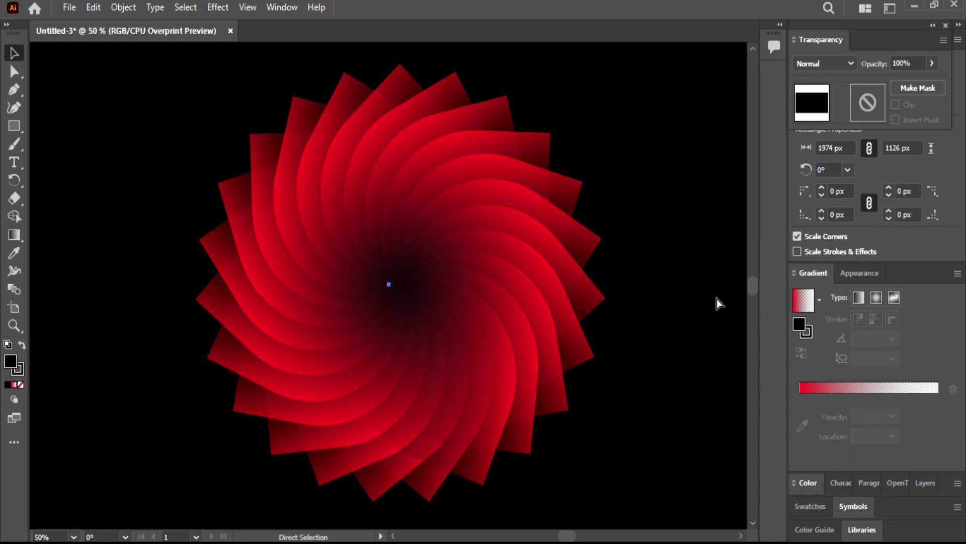
pyautogui.hotkey('ctrl', '+')
pyautogui.hotkey('ctrl', '+')
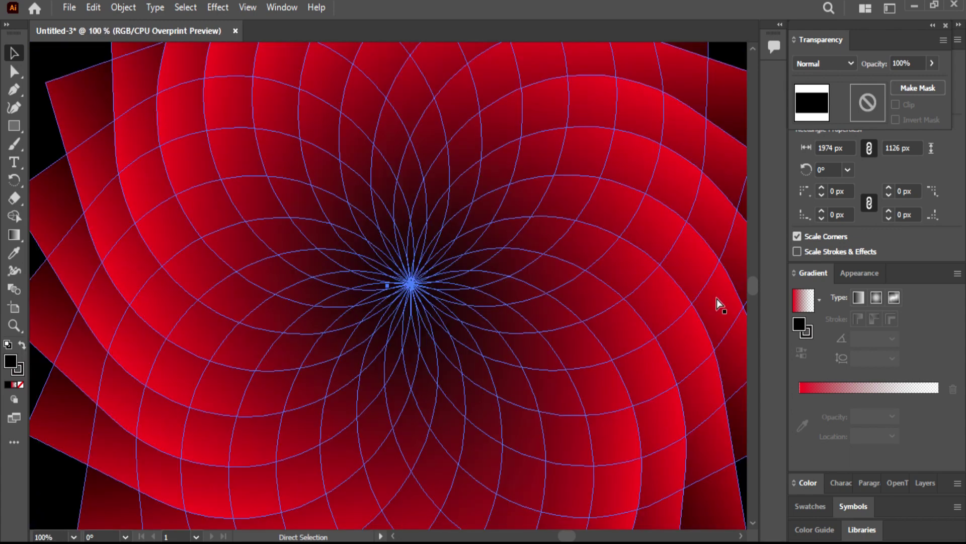
pyautogui.hotkey('ctrl', '-')
pyautogui.hotkey('ctrl', '-')
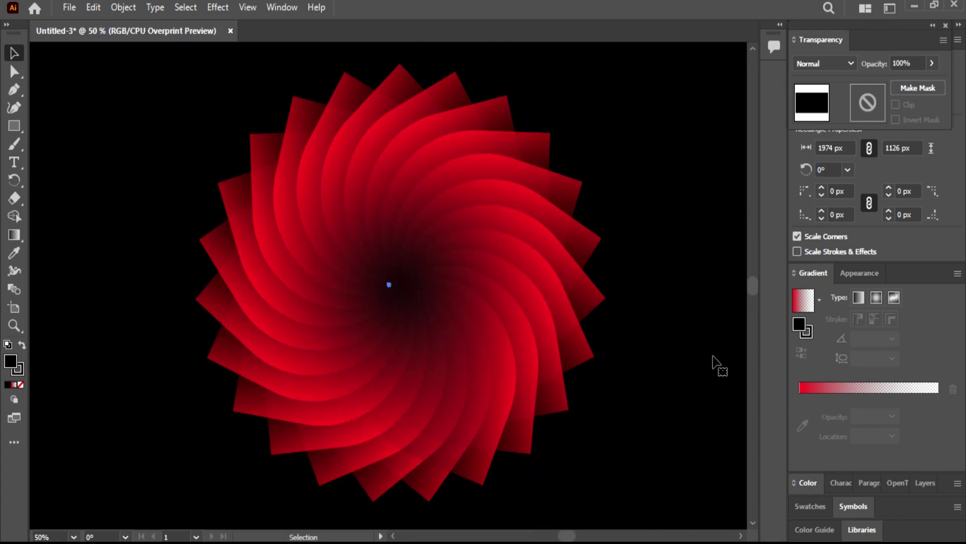